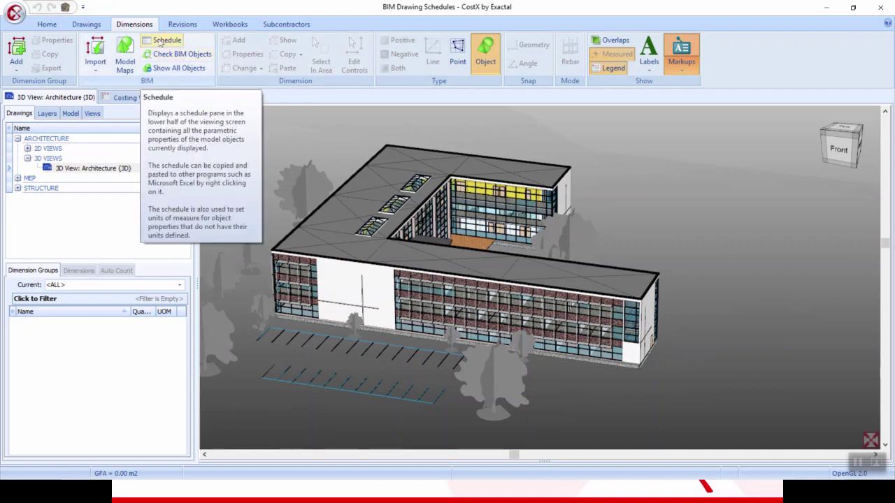
- Show the schedule below the 3D view and hide it again, two times
click(160, 42)
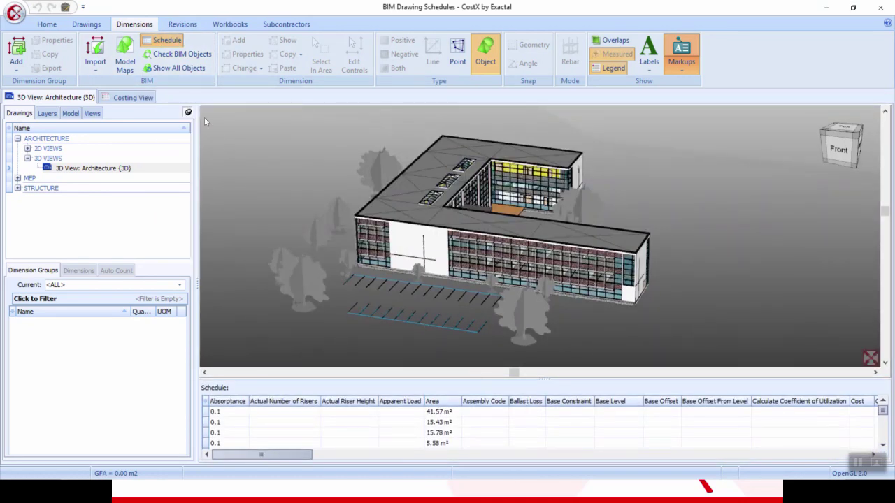
click(171, 43)
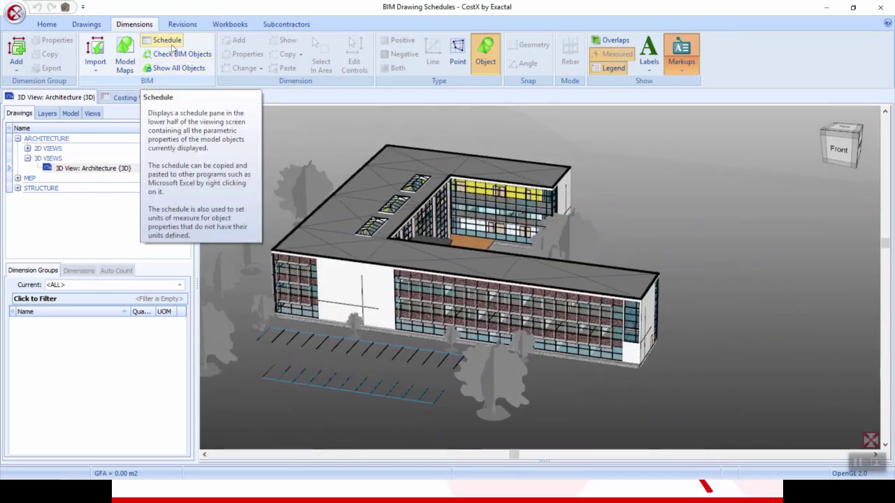
click(543, 462)
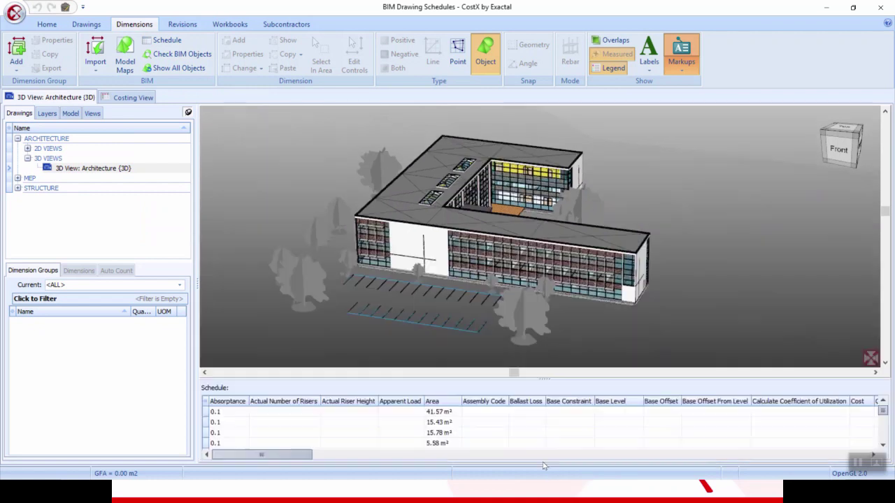
click(544, 380)
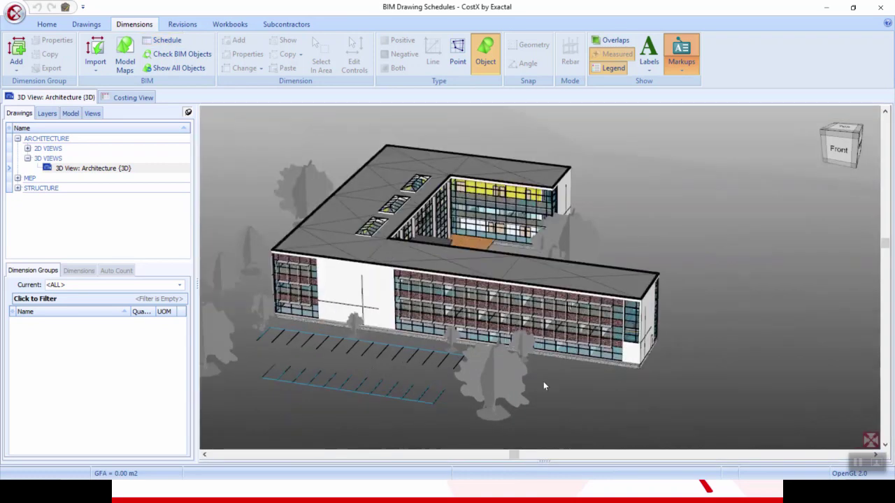
- Show the schedule below the 3D view and enlarge it to take up most of the viewing area
click(542, 460)
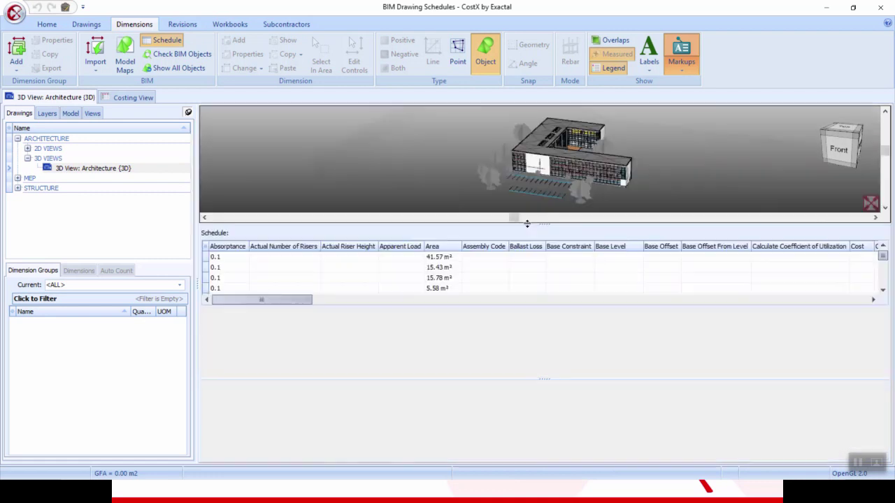
drag(523, 379, 528, 225)
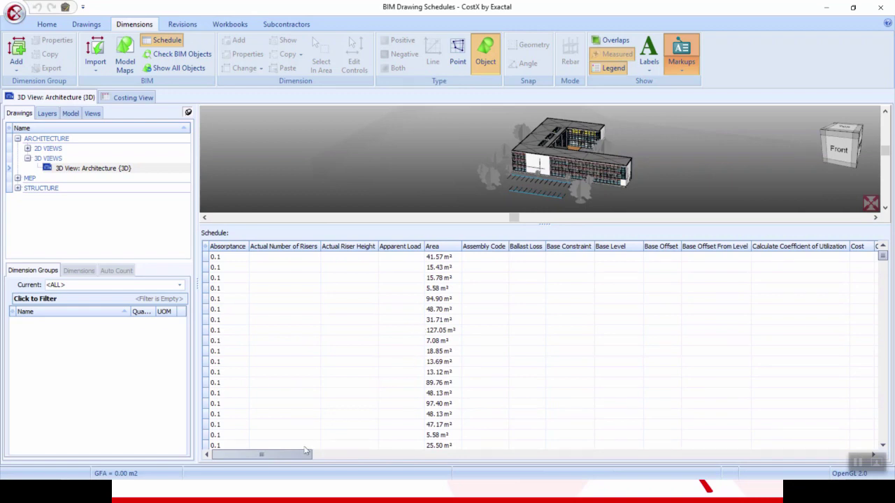
drag(292, 459, 288, 440)
- Limit the 3D view and schedule to the model's Ceilings category and browse the ceiling rows
click(75, 117)
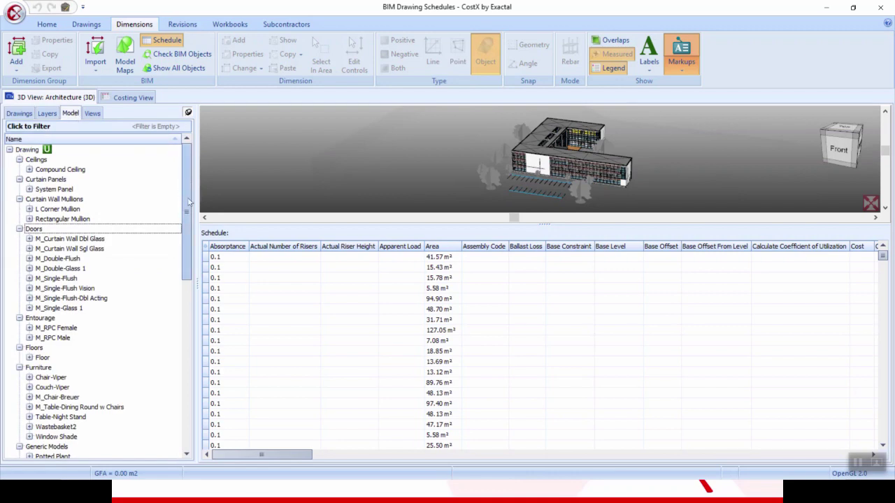
click(32, 160)
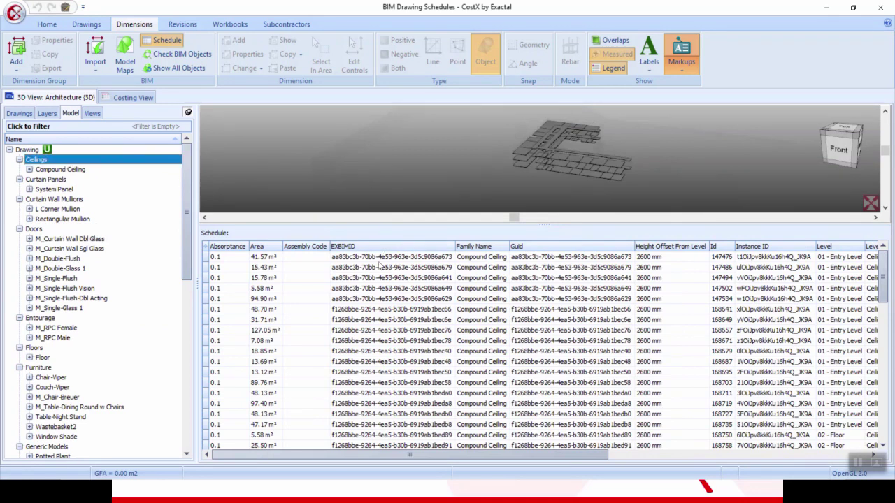
scroll(380, 264, down, 15)
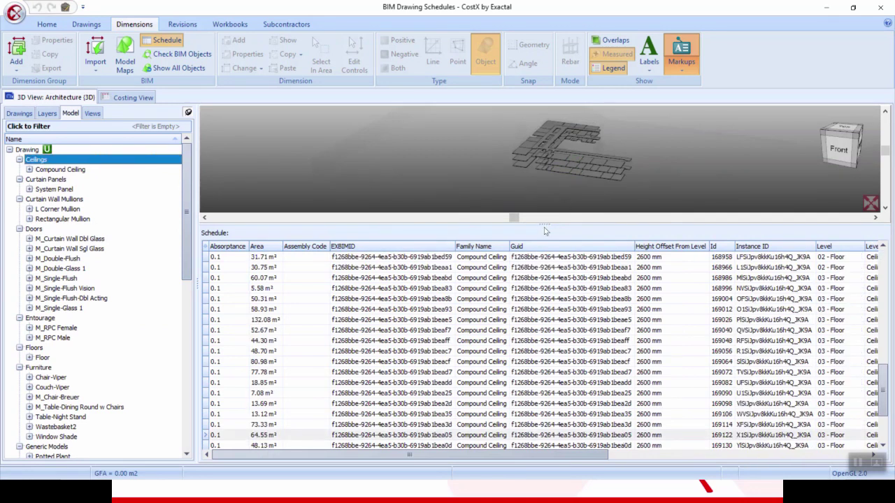
click(468, 435)
drag(465, 455, 568, 465)
- Select individual ceilings in the 3D view to locate their matching rows in the schedule
click(540, 147)
click(527, 149)
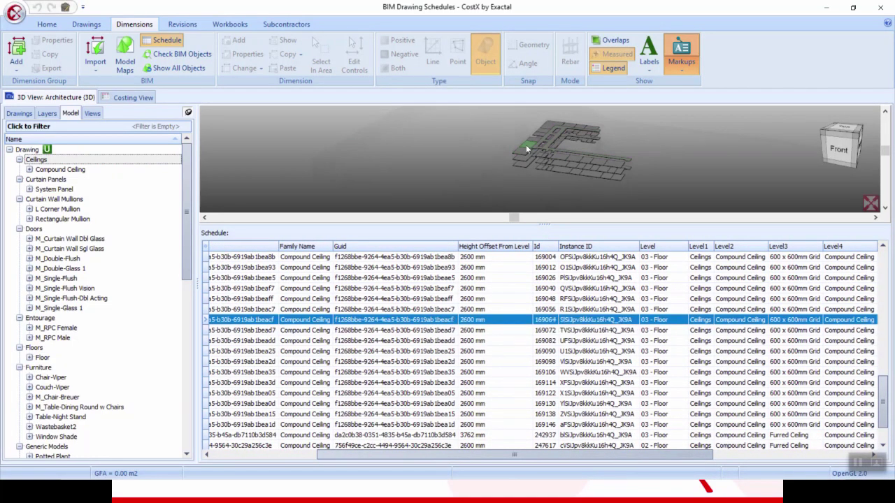
click(526, 153)
click(522, 160)
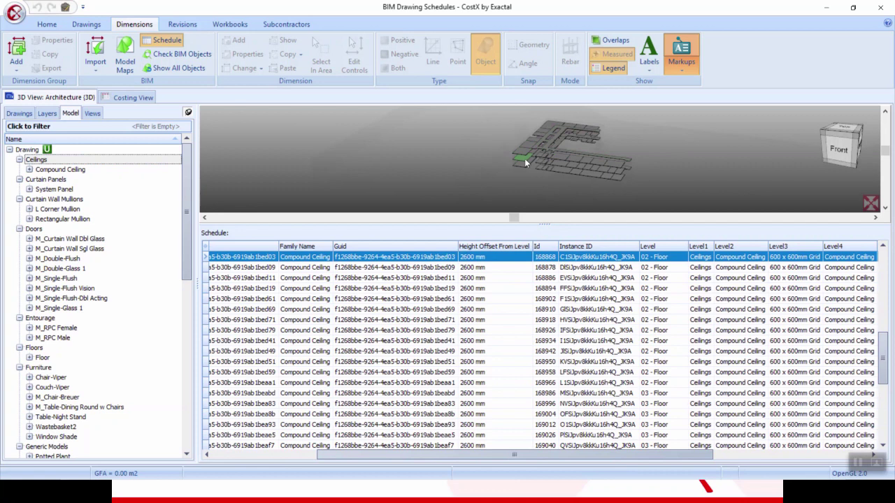
- Review the object properties of the picked 02 - Floor ceiling, grouped by category, and close them
right_click(526, 163)
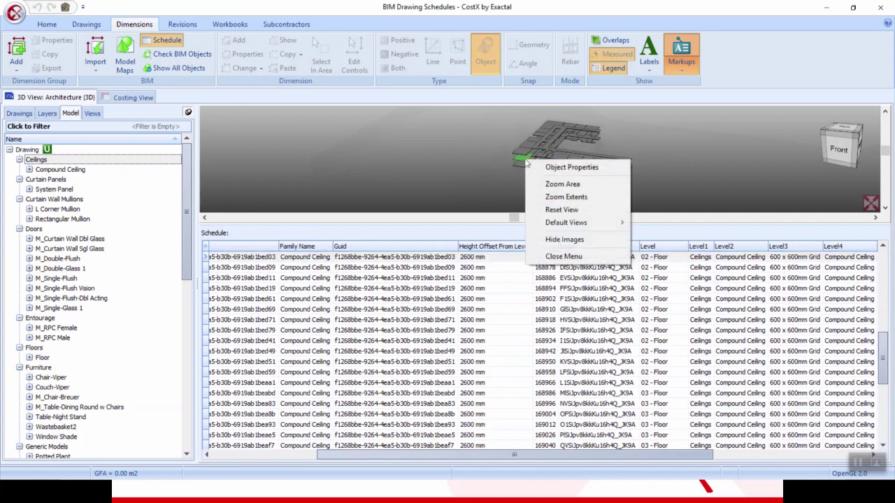
click(563, 168)
drag(467, 99, 273, 76)
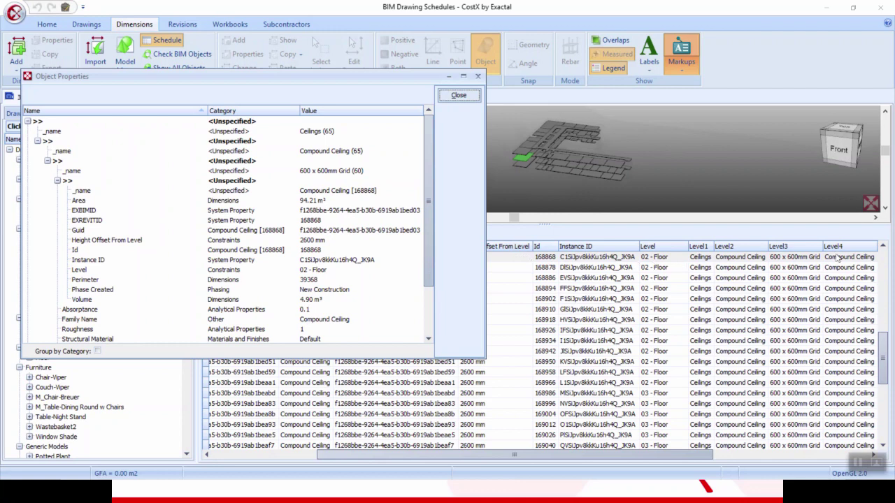
mouse_move(429, 224)
mouse_down()
mouse_move(427, 264)
mouse_move(427, 214)
mouse_up()
click(98, 352)
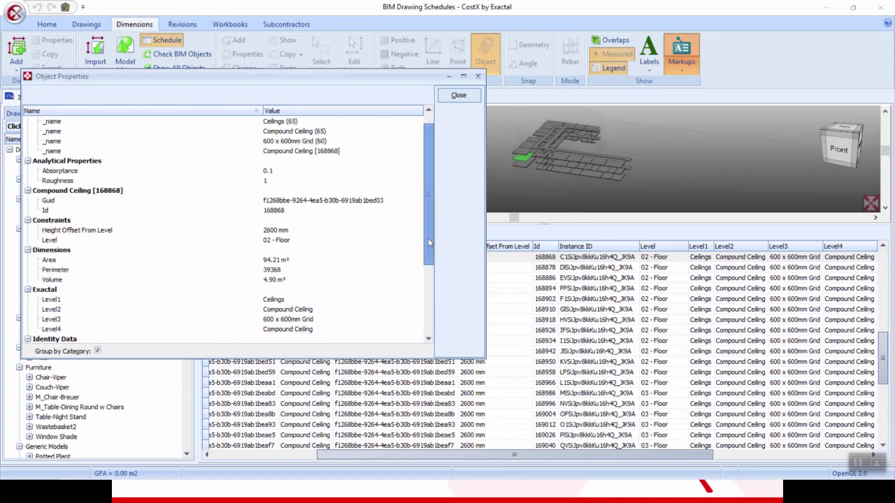
scroll(428, 238, down, 1)
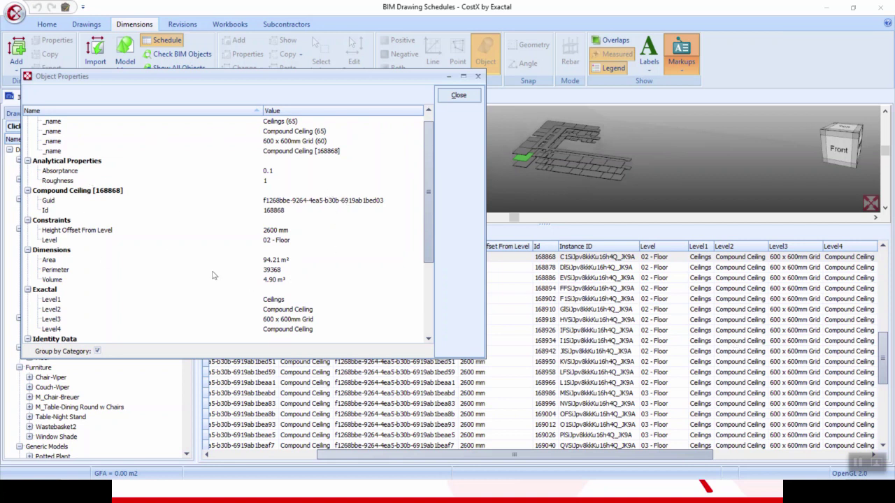
click(458, 95)
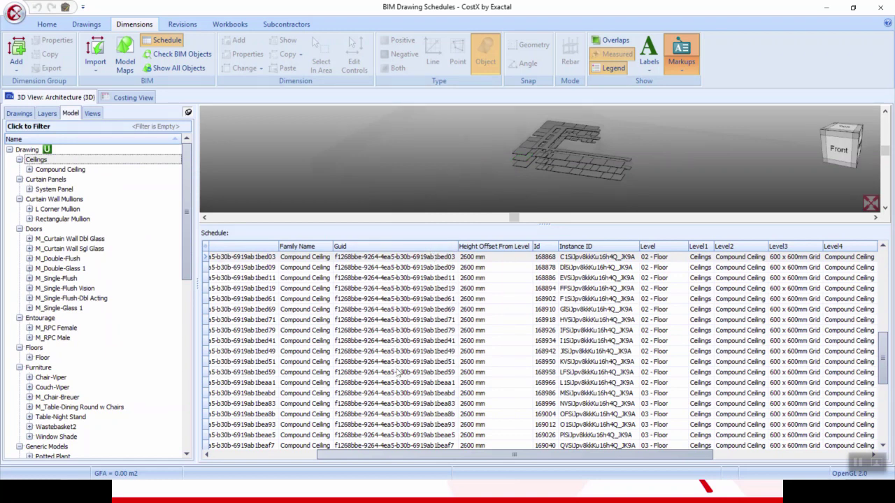
- Add the EXREVITID column to the ceilings schedule
scroll(398, 366, down, 5)
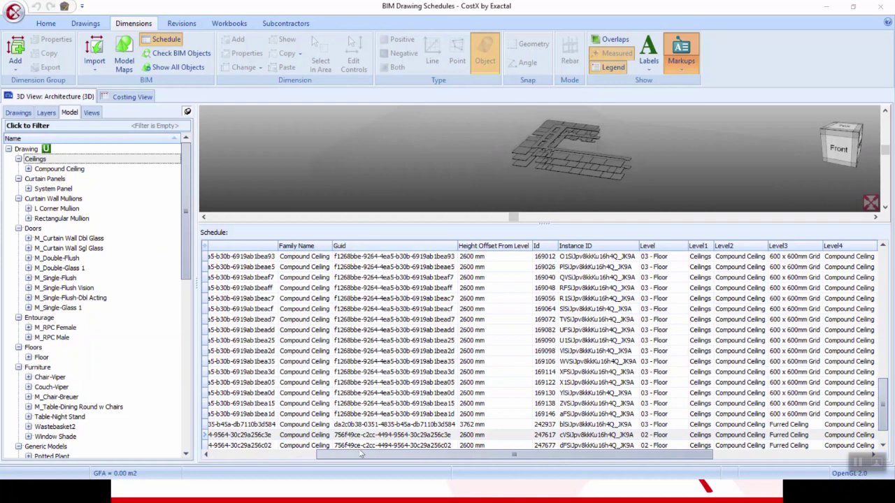
drag(365, 456, 271, 454)
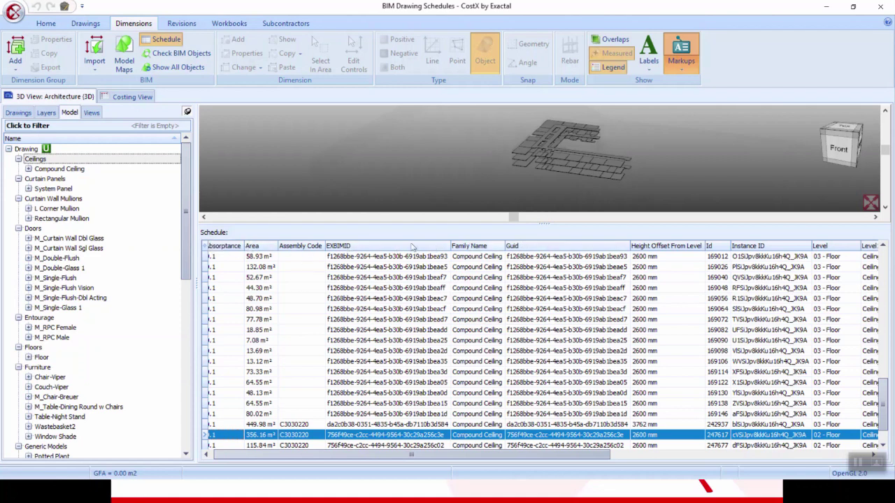
click(204, 248)
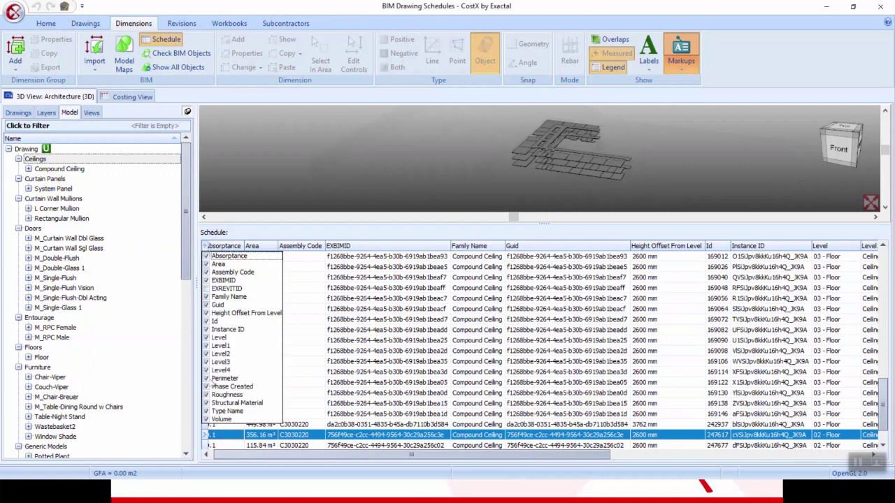
click(207, 289)
click(207, 288)
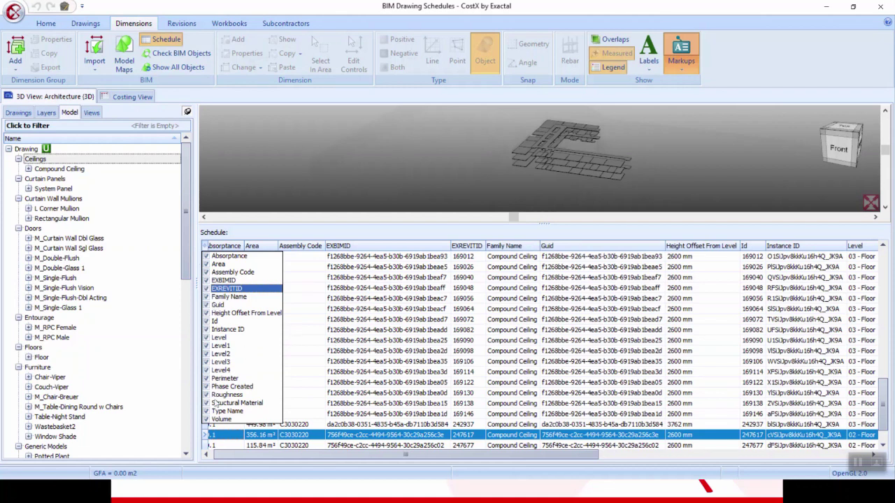
- Exclude the Volume, Perimeter, Area and Family Name columns, and invert the column selection to show only those four
click(207, 419)
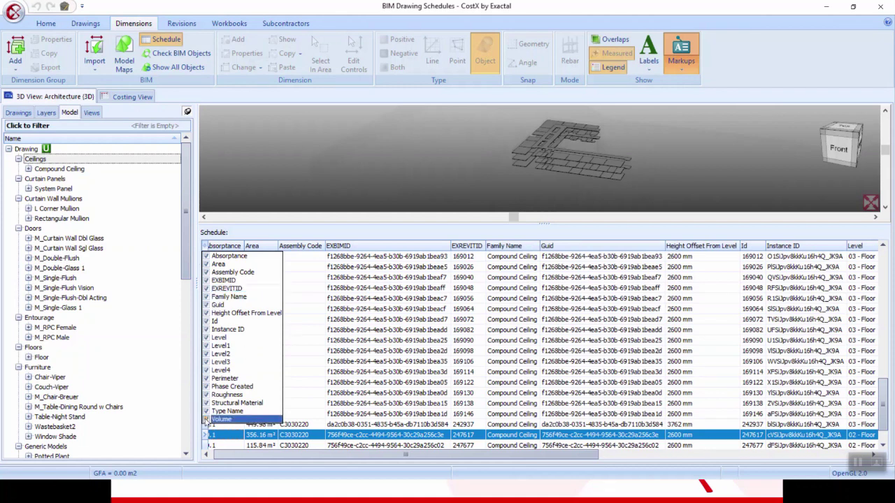
click(207, 378)
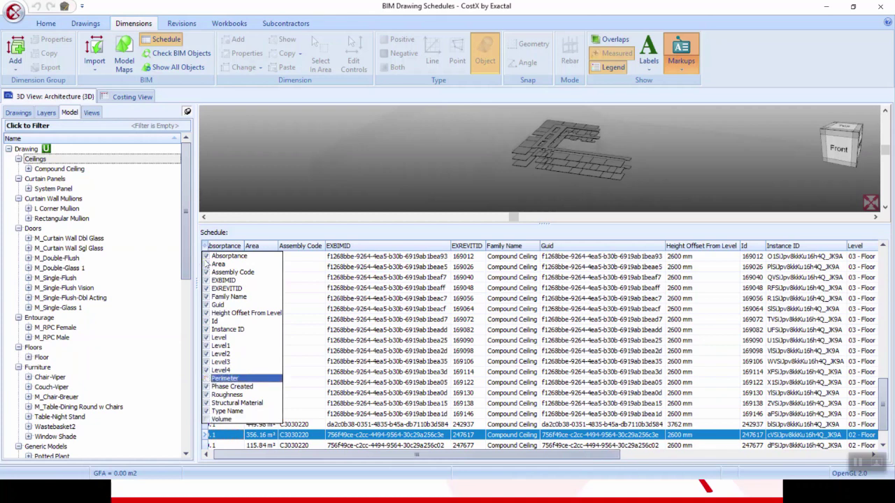
click(207, 264)
click(207, 297)
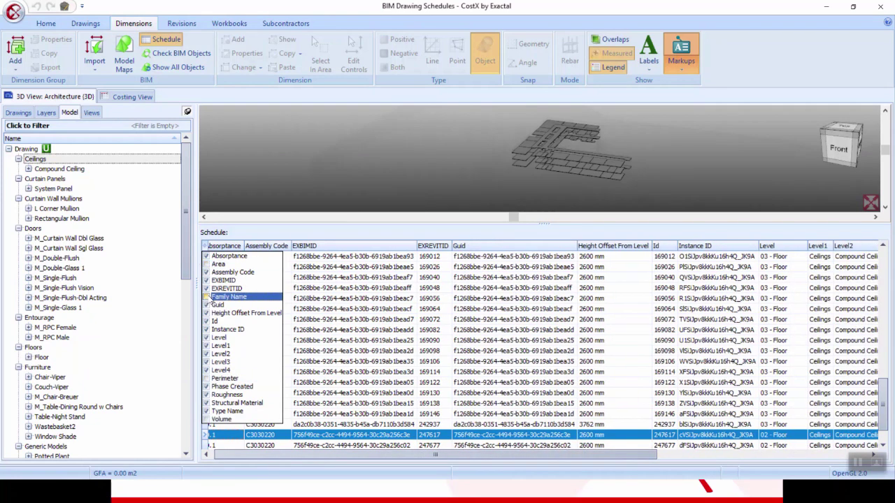
click(317, 289)
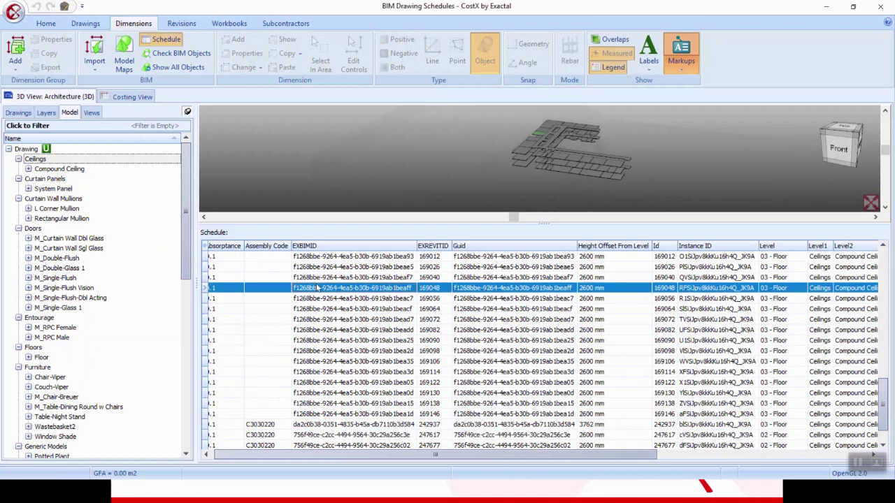
right_click(317, 288)
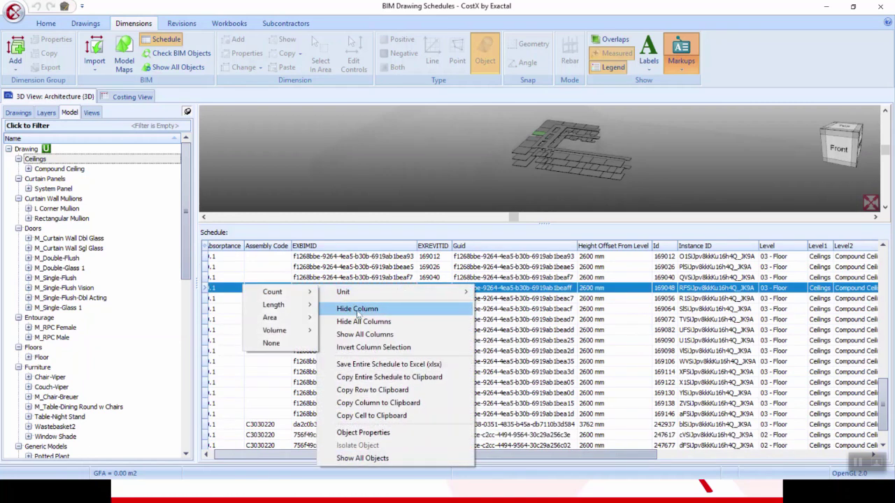
click(385, 348)
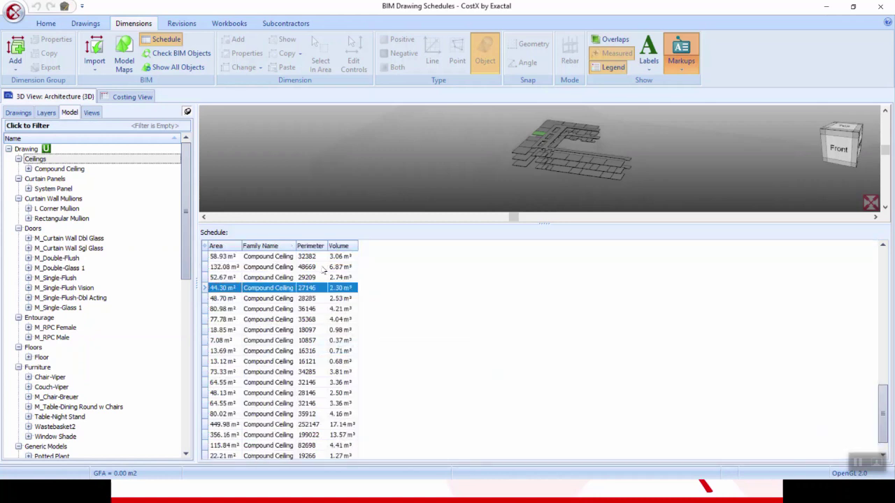
- Add the Level1 and Level4 columns to the ceilings schedule
click(205, 246)
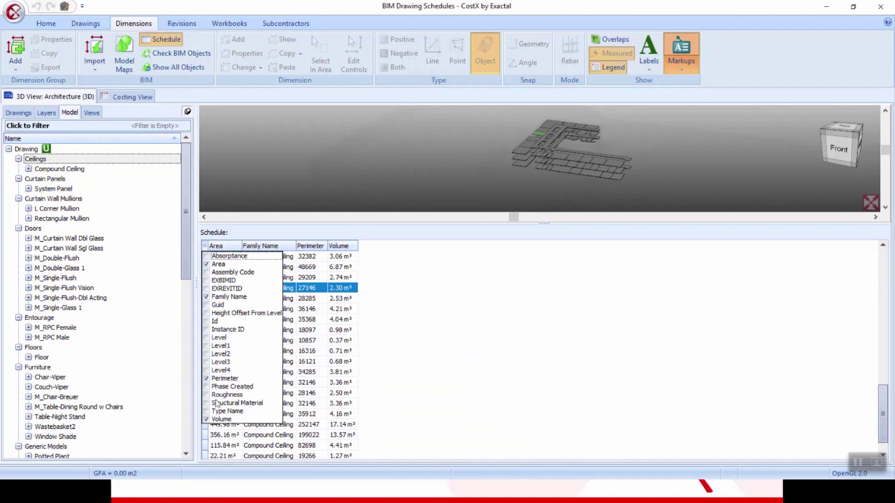
click(206, 345)
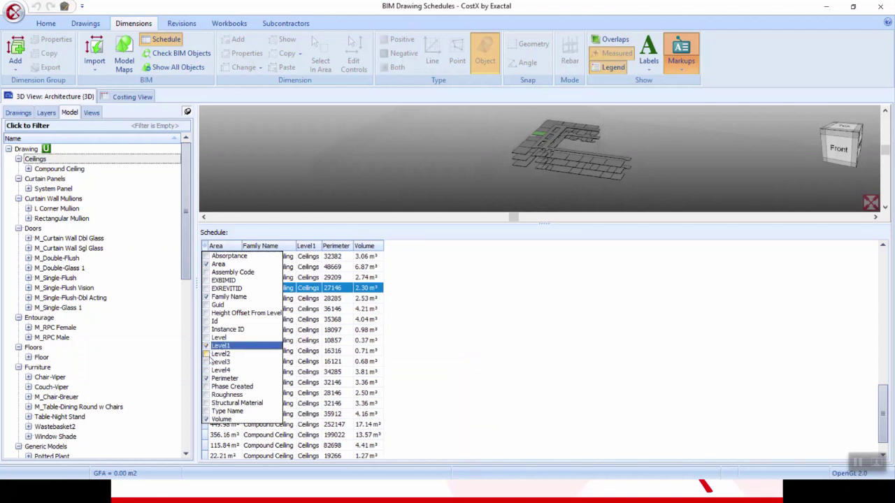
click(206, 370)
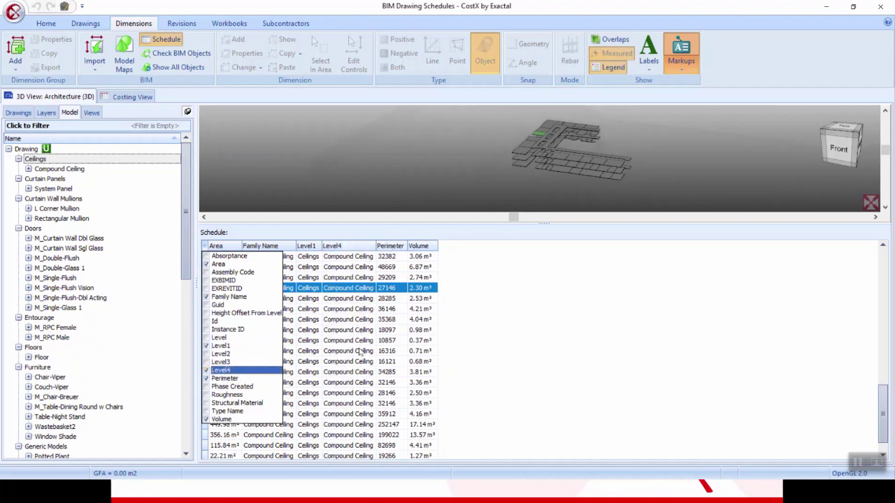
click(474, 294)
- Hide all schedule columns and show only Area, Family Name, Perimeter and Structural Material
right_click(486, 284)
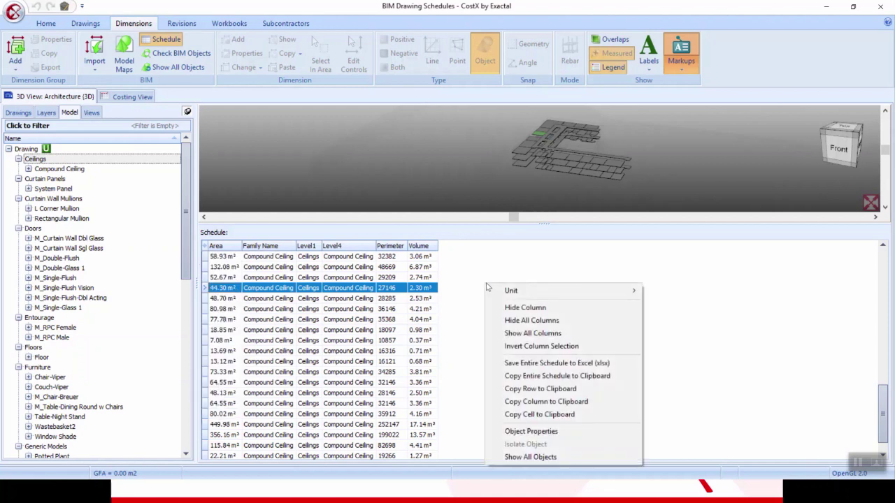
click(546, 323)
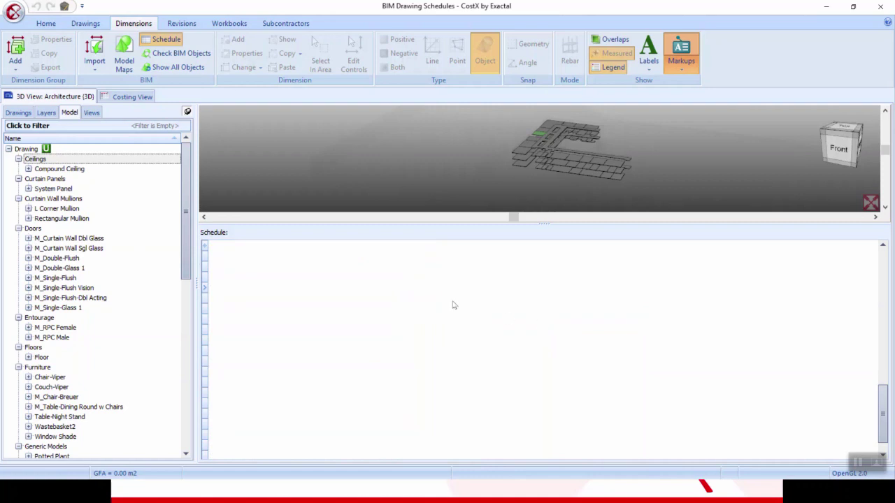
click(205, 246)
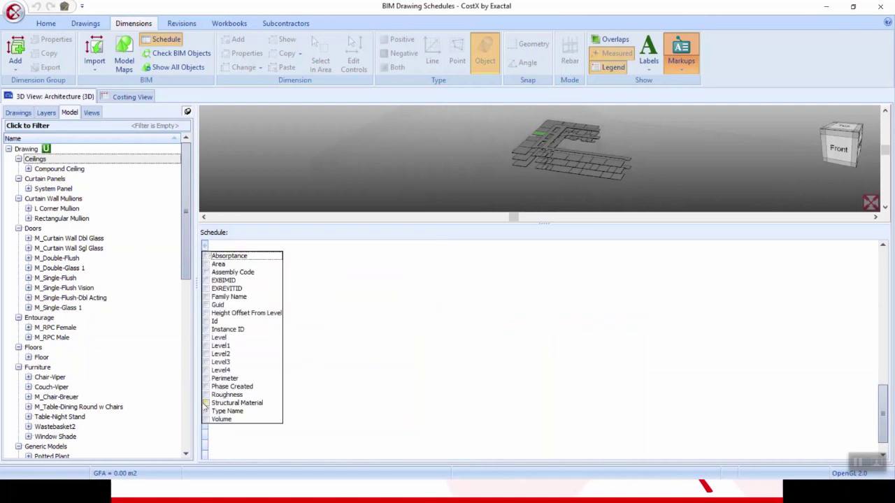
click(207, 264)
click(207, 297)
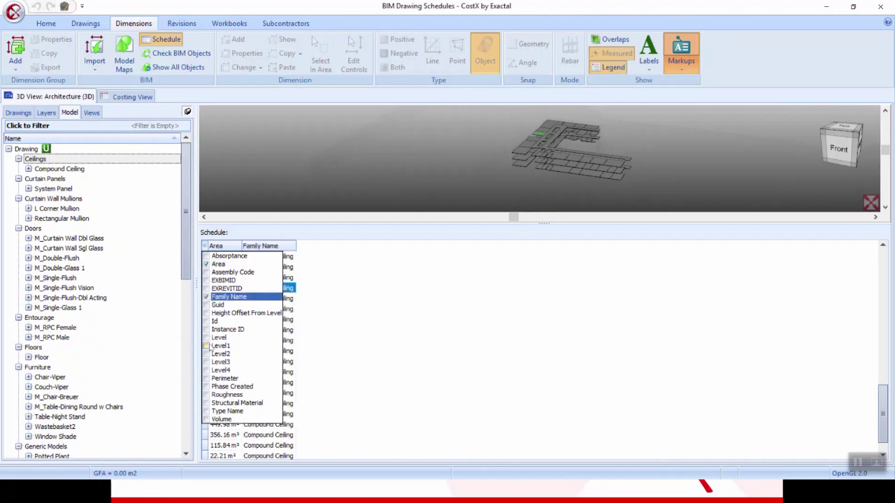
click(206, 378)
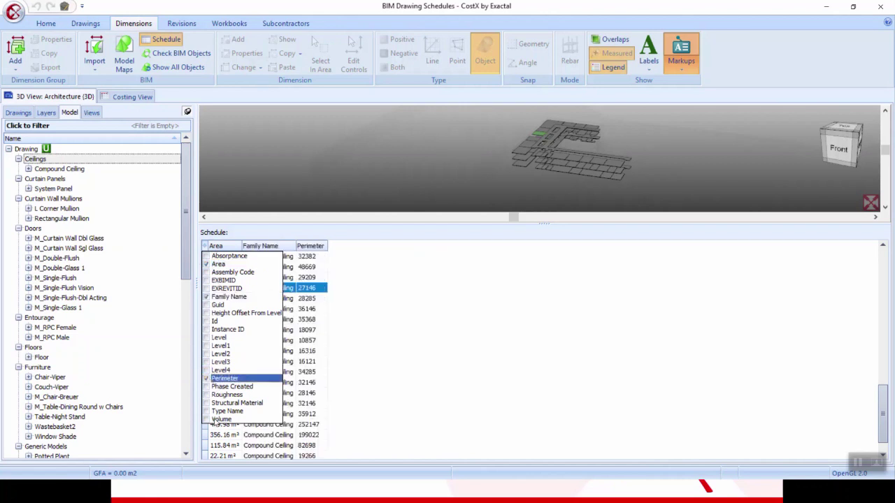
click(207, 404)
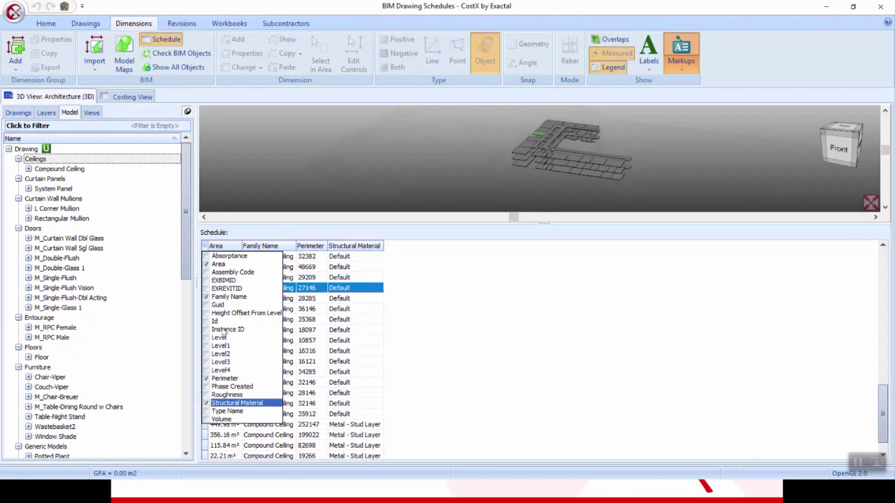
- Add the Level column to the ceilings schedule
click(206, 338)
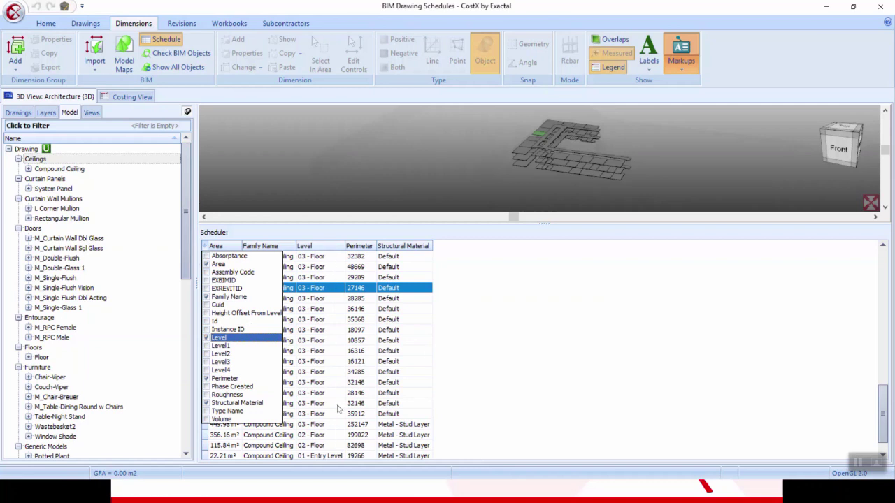
click(496, 308)
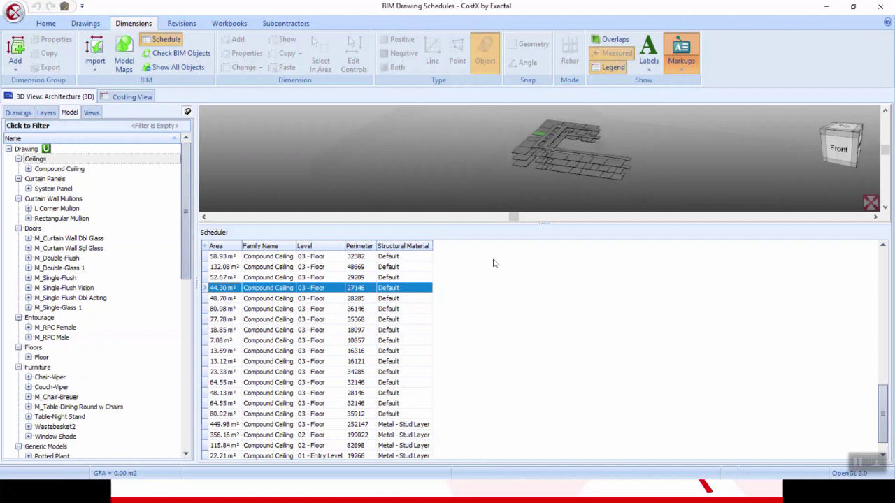
- Filter the schedule to Doors and save the entire schedule to Excel as Autodesk University - Architectural.xlsx
click(32, 230)
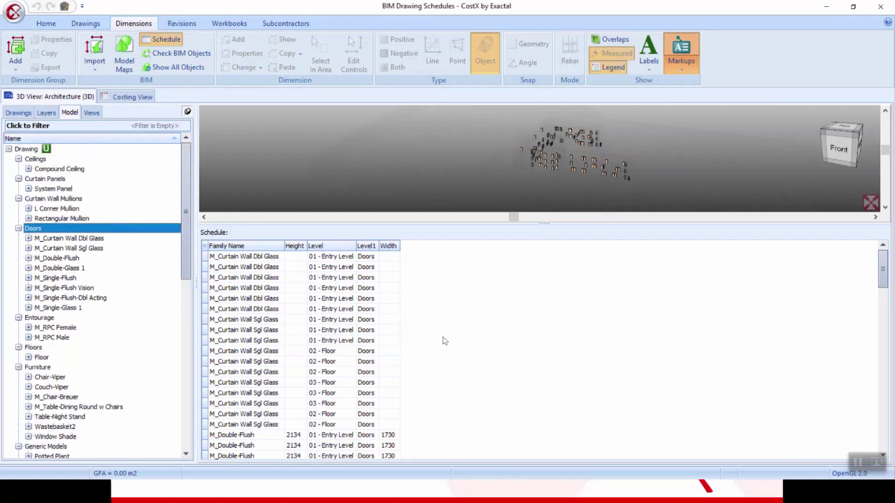
mouse_move(883, 261)
mouse_down()
mouse_move(885, 356)
mouse_move(884, 269)
mouse_up()
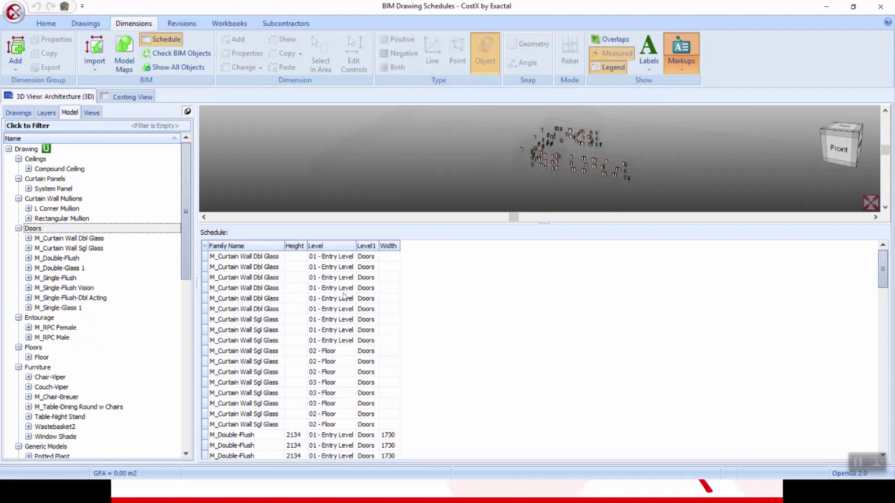
right_click(299, 287)
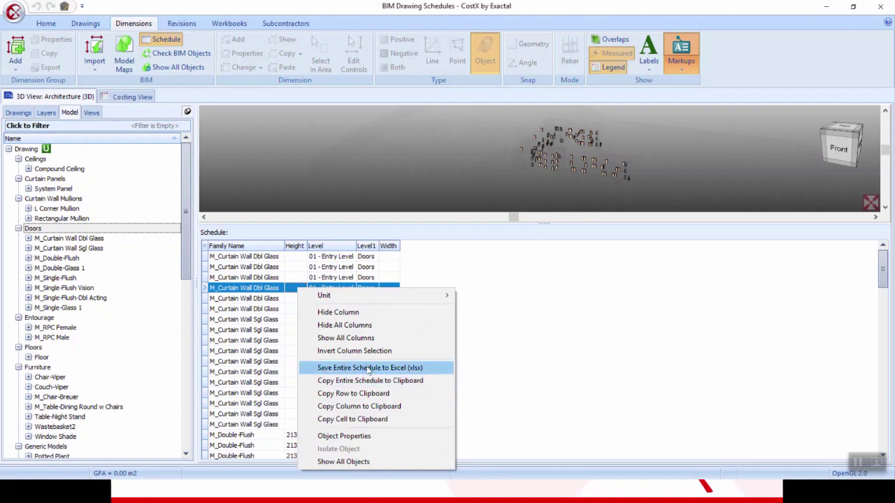
click(368, 368)
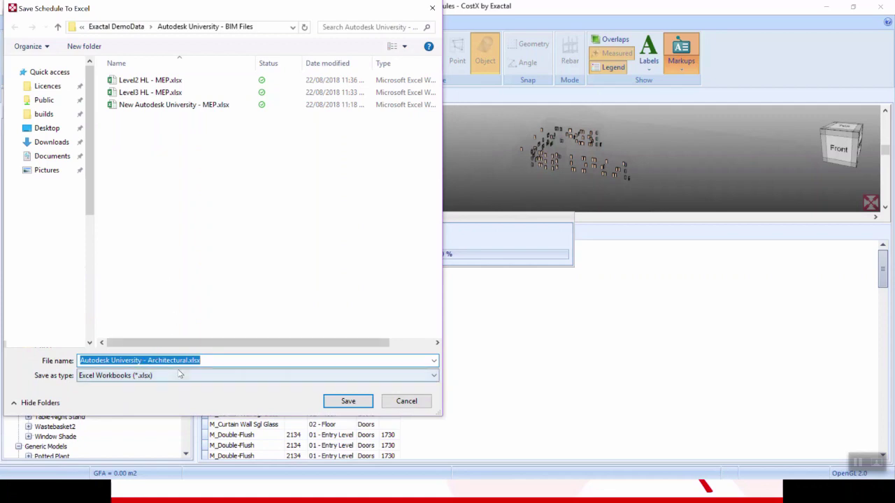
click(345, 400)
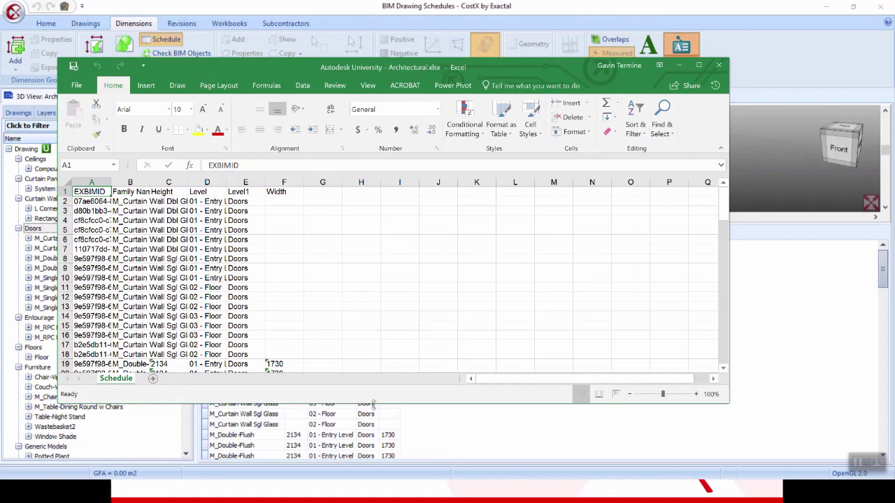
- Examine the rows and columns of the exported doors schedule in the Excel workbook
drag(374, 405, 364, 453)
drag(264, 75, 354, 17)
scroll(280, 245, down, 3)
scroll(273, 269, down, 14)
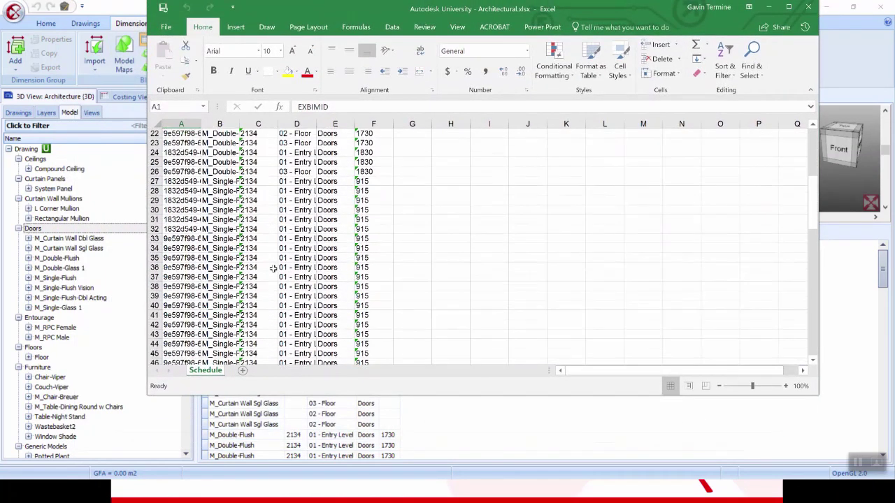
scroll(268, 283, up, 17)
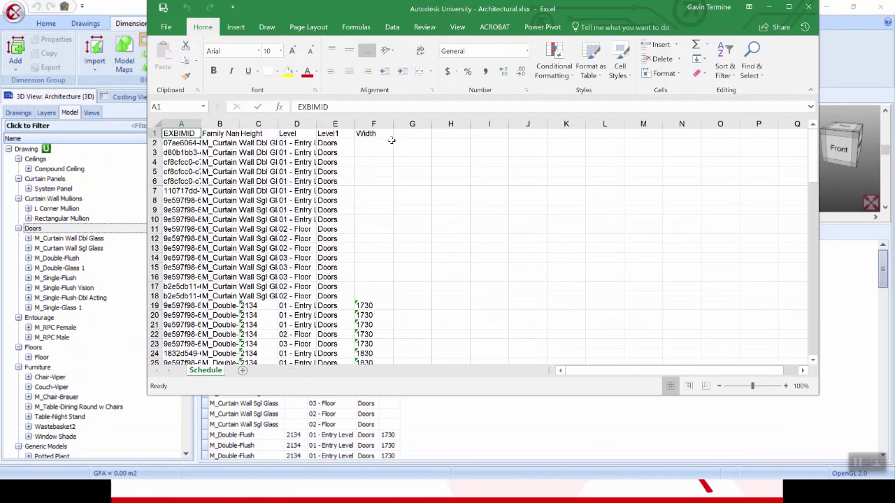
click(402, 134)
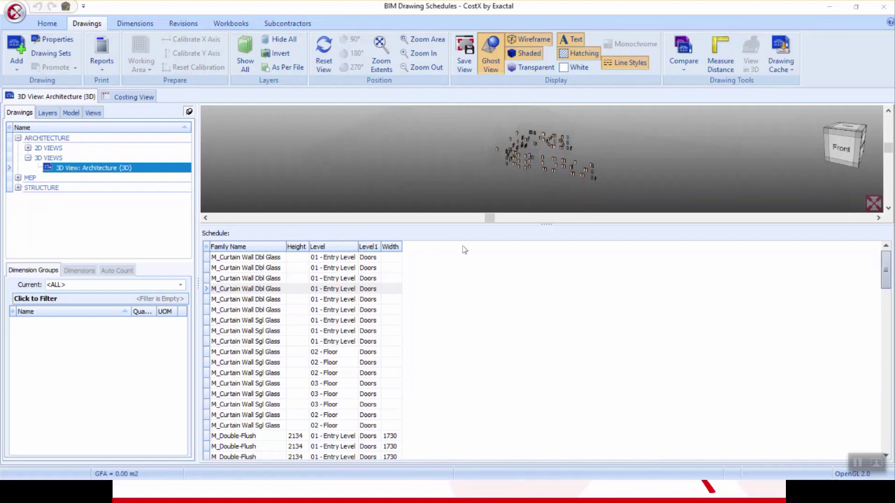
- Switch the 3D view of the doors to Top and enlarge the drawing area above the schedule
click(846, 129)
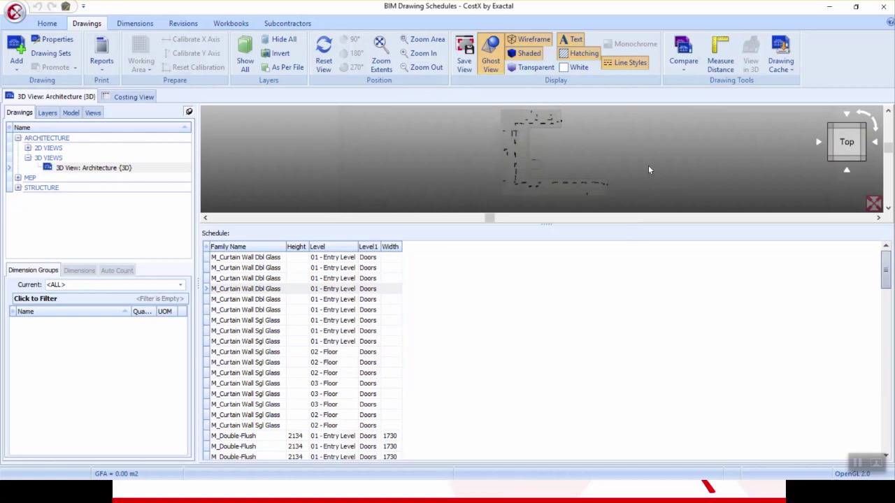
drag(545, 224, 536, 376)
scroll(589, 200, up, 3)
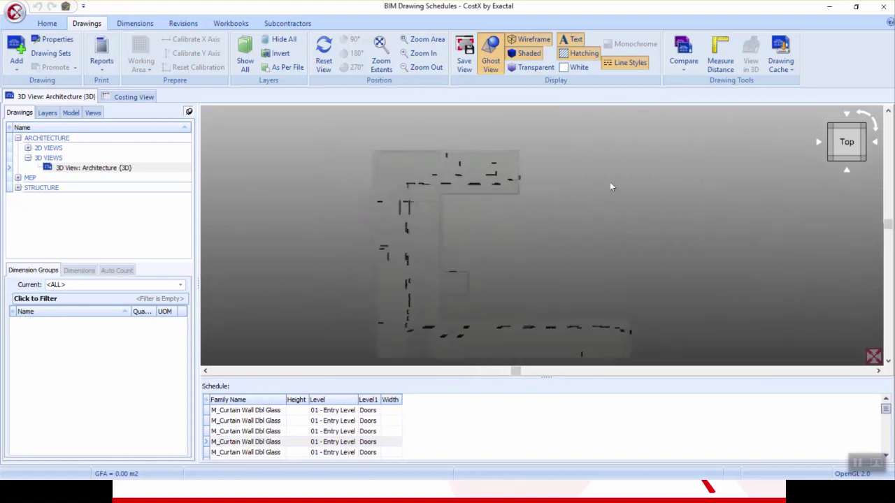
scroll(607, 160, down, 1)
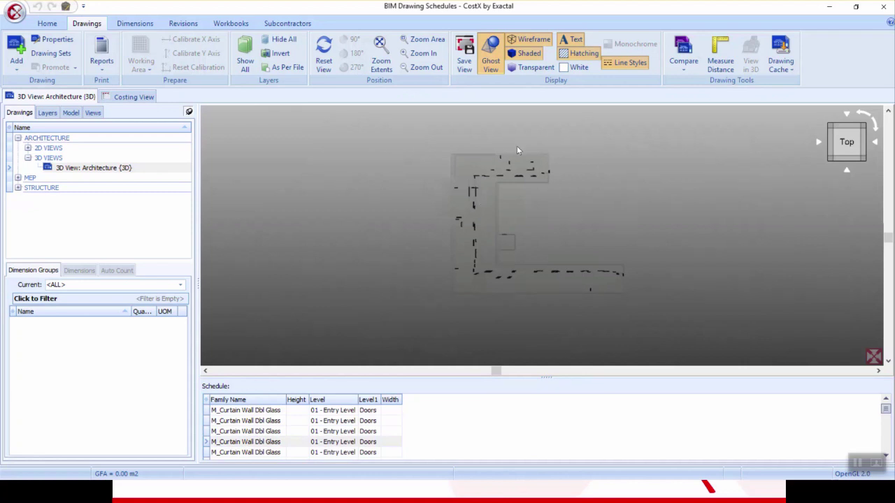
- Show only the objects inside an area drawn around the upper wing of the building plan
scroll(517, 151, up, 2)
right_click(258, 192)
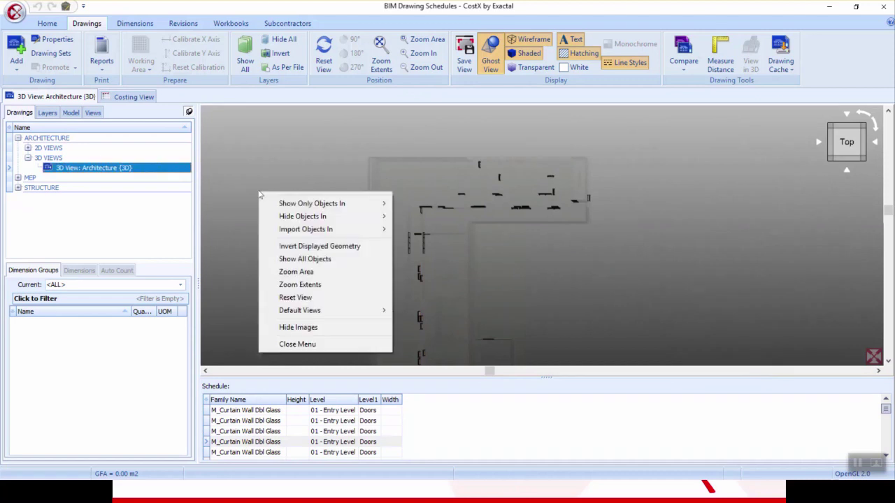
mouse_move(286, 206)
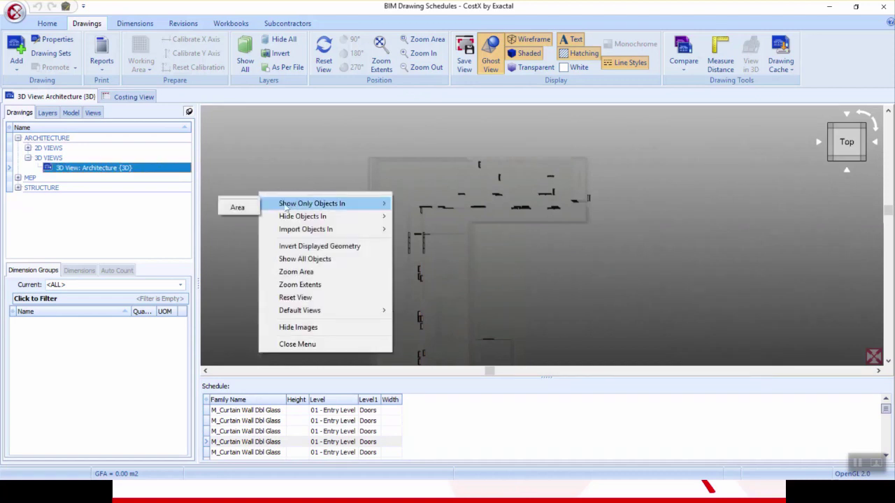
click(237, 207)
drag(350, 141, 628, 223)
- Save the entire area-filtered doors schedule to Excel under the file name NW
right_click(311, 424)
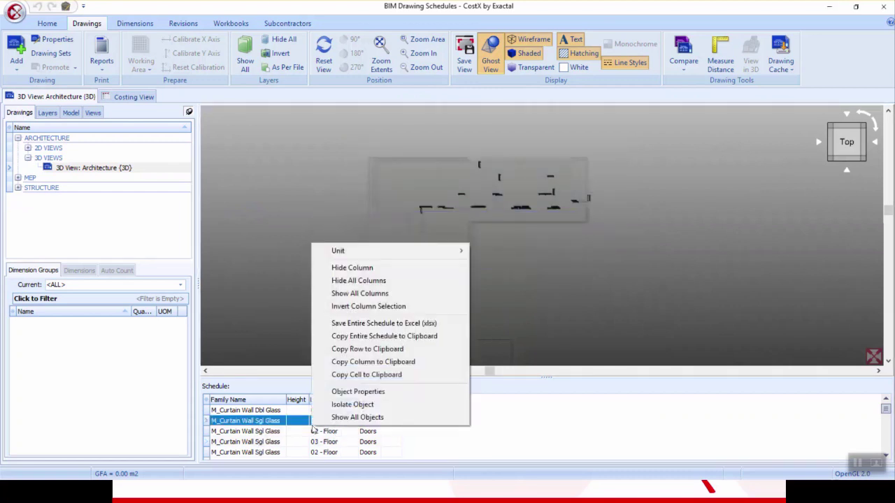
click(360, 324)
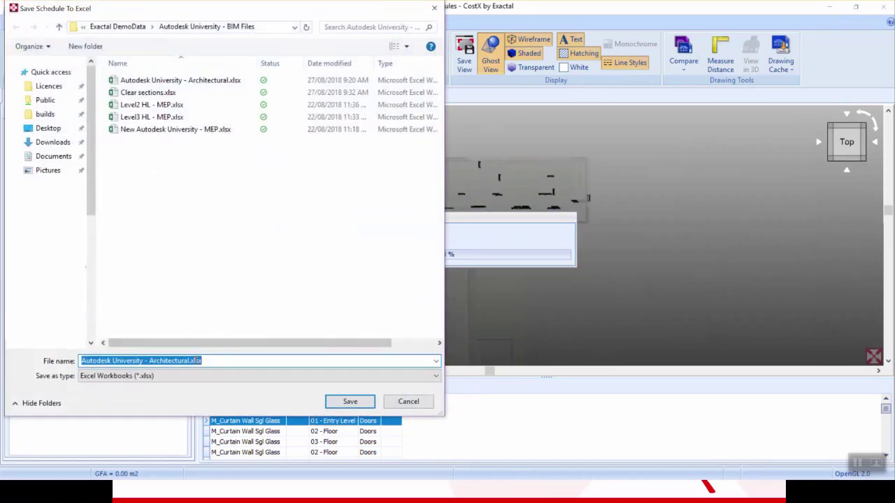
text(NW)
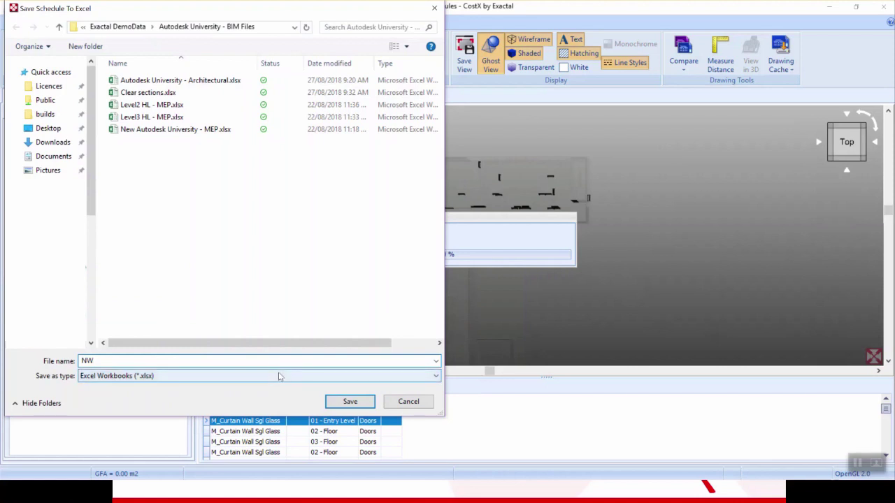
click(350, 402)
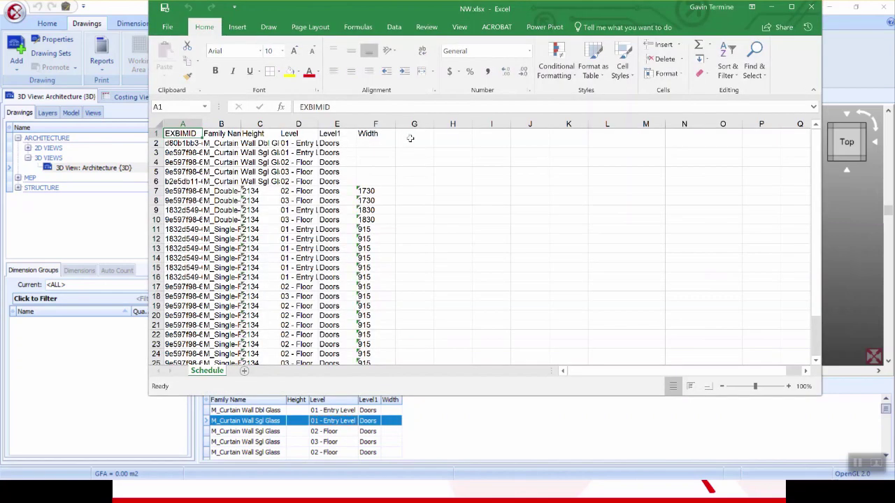
- Add a Building Section column headed in G1, fill G2:G29 with NW, and save and close the workbook
click(413, 133)
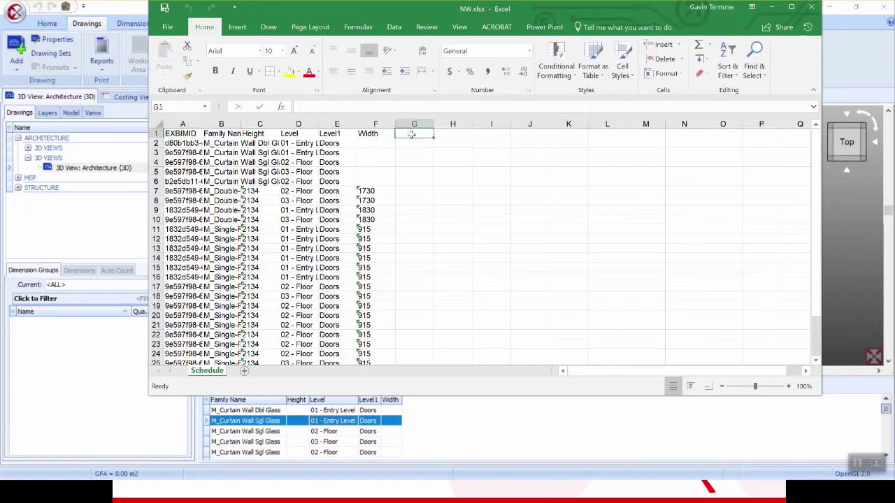
text(Building Section)
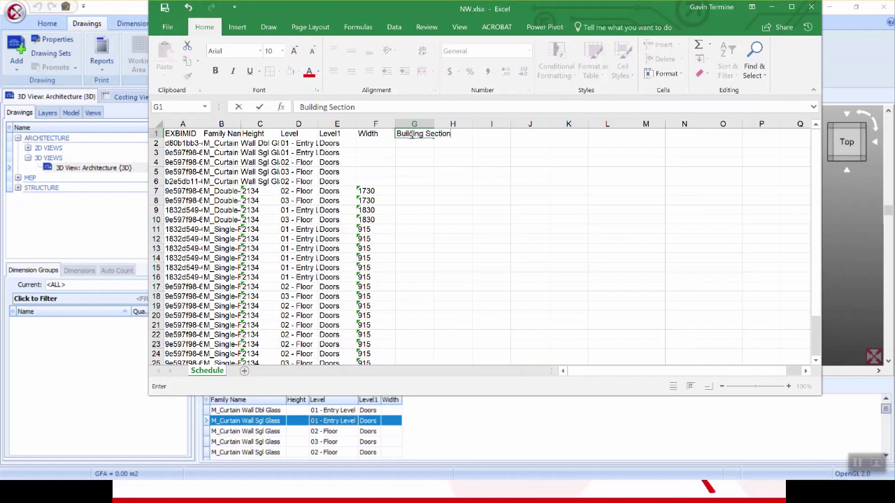
click(416, 144)
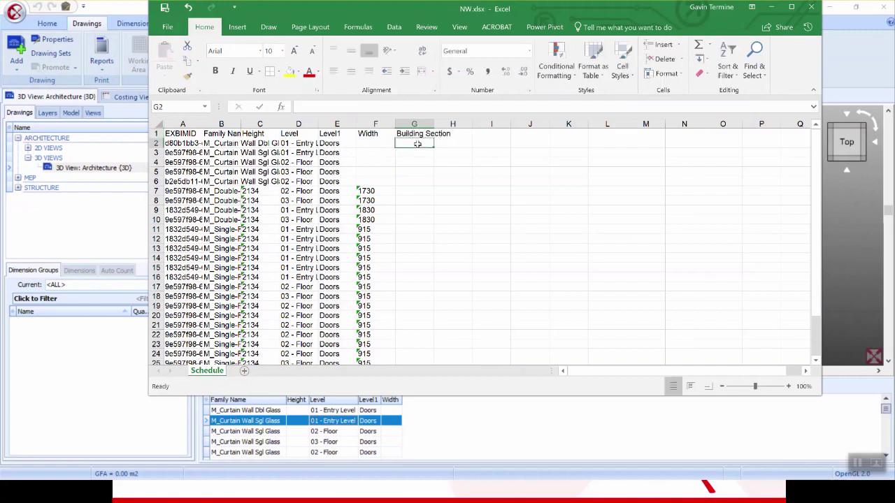
text(NW)
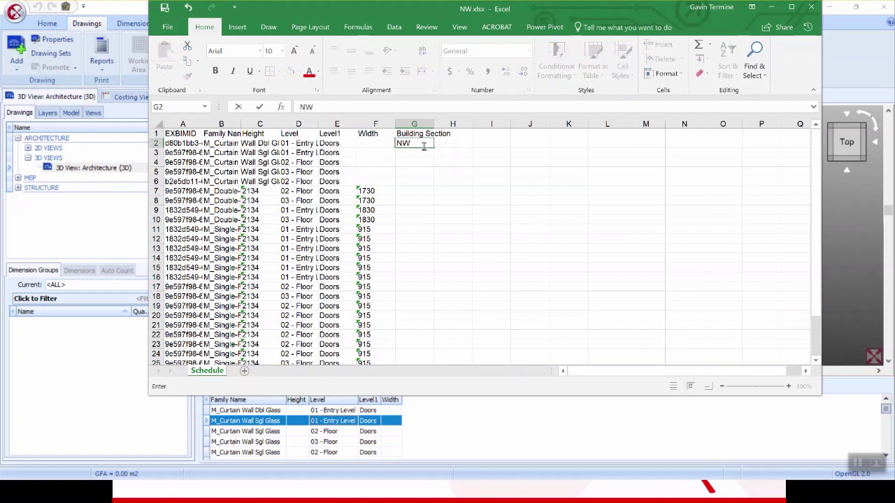
drag(434, 149, 432, 345)
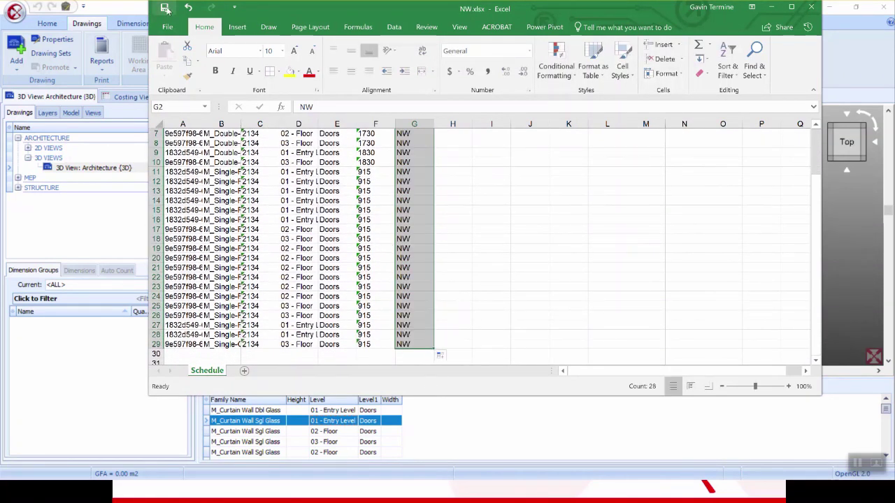
click(811, 8)
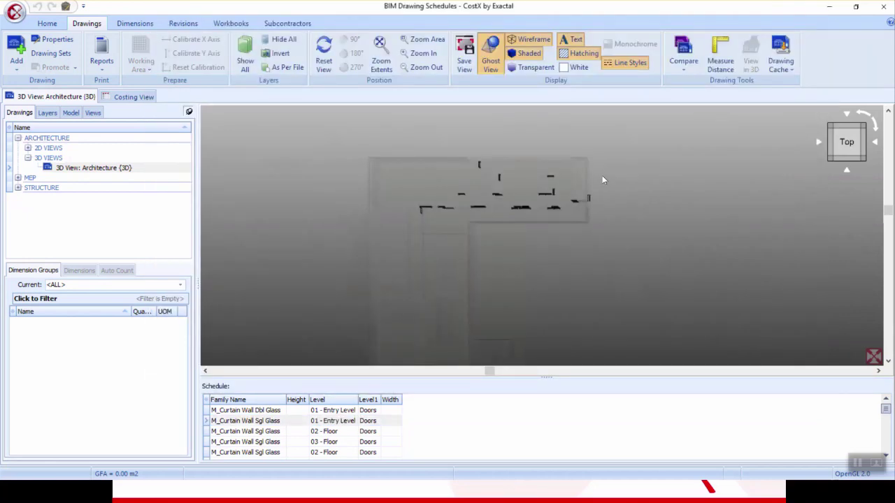
- Display all doors of the model again, then return to the list of drawings
scroll(613, 168, down, 2)
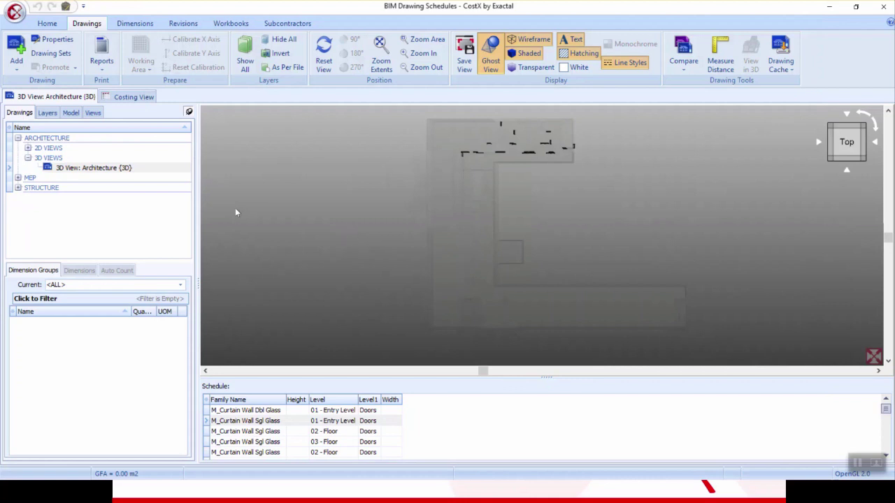
click(70, 113)
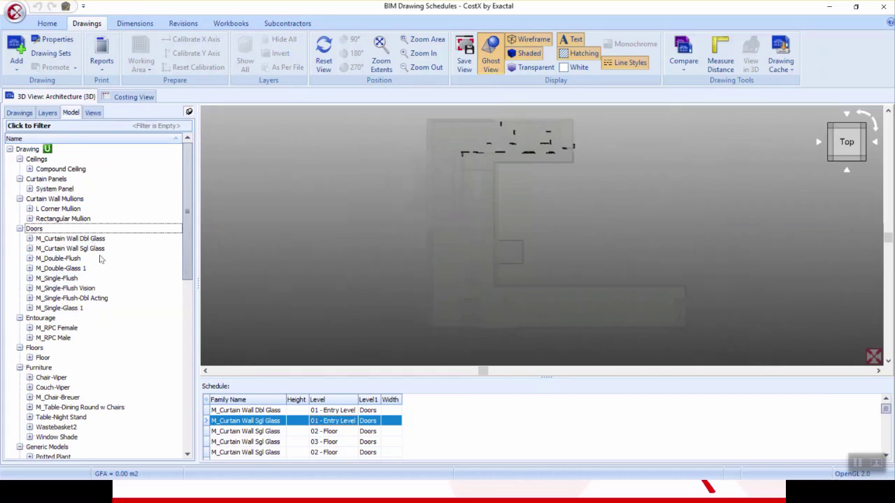
click(35, 229)
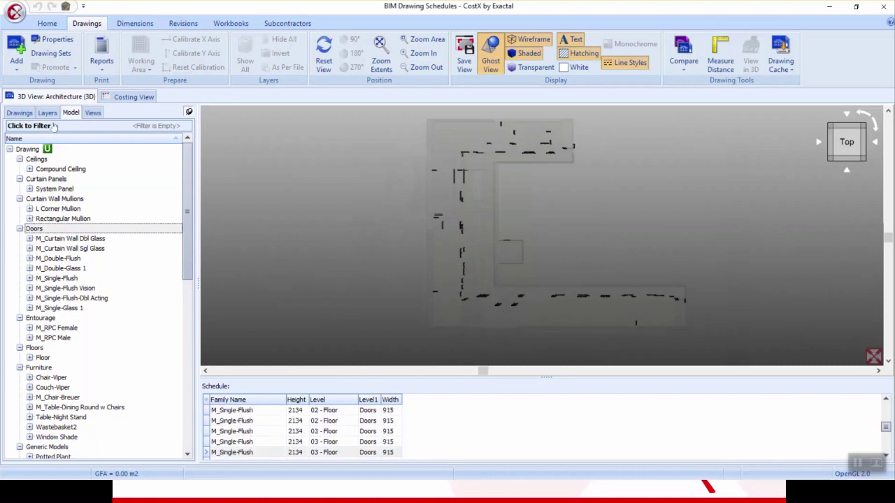
click(19, 112)
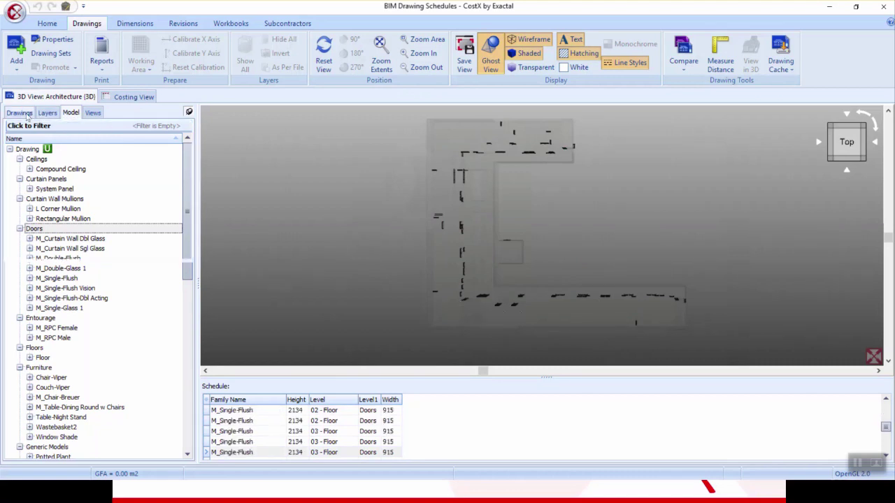
- Hide the doors inside an area drawn around the lower wing of the building plan
right_click(521, 217)
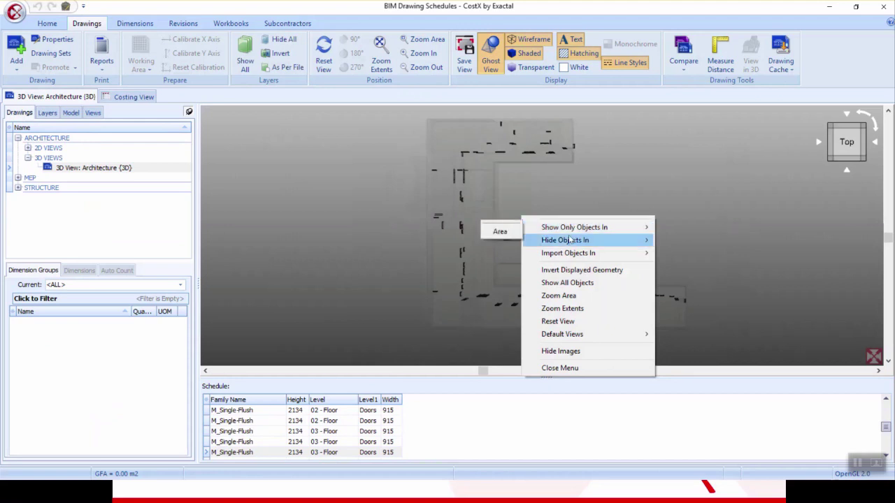
mouse_move(563, 226)
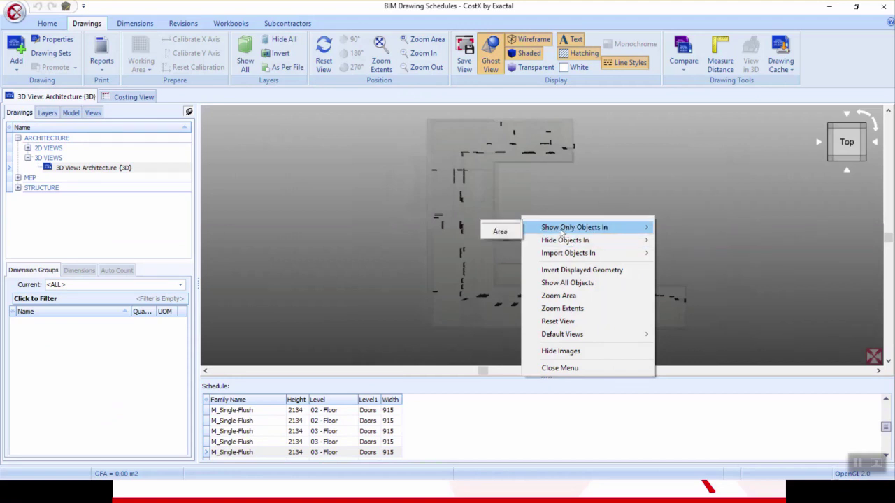
click(502, 244)
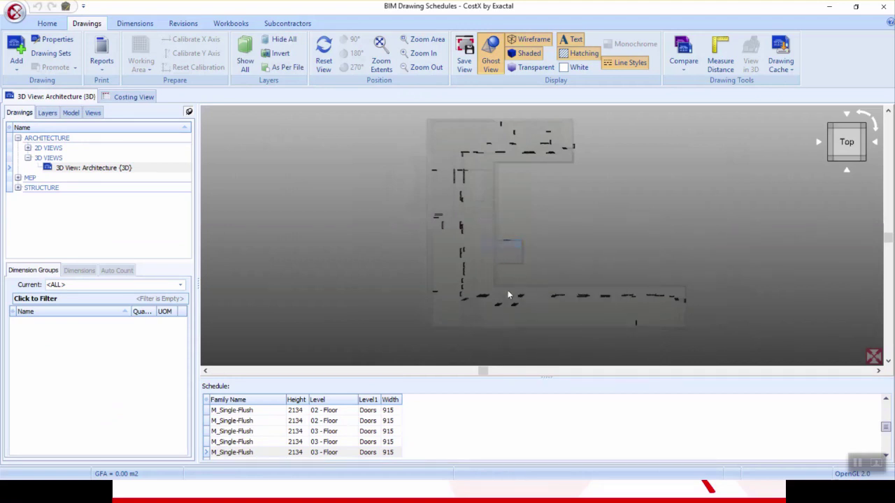
drag(493, 280, 699, 346)
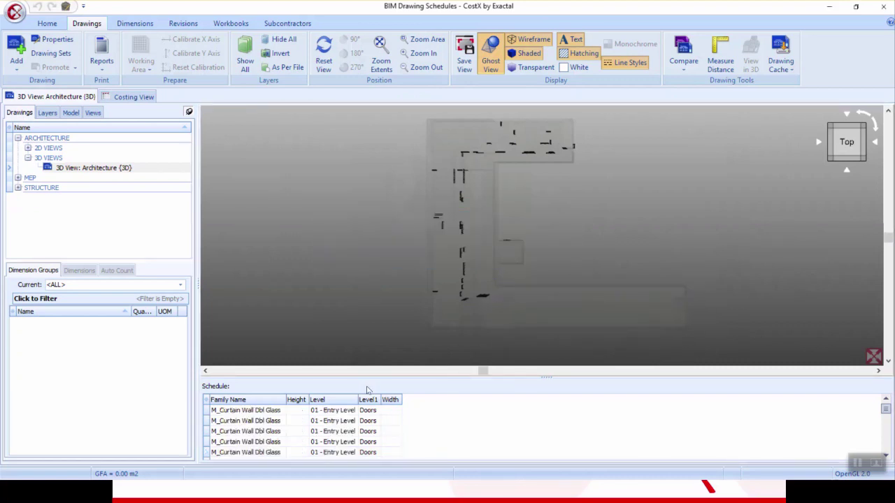
- Attach NW.xlsx as the properties file of the drawing 3D View: Architecture {3D} and update the drawing
click(99, 169)
double_click(99, 168)
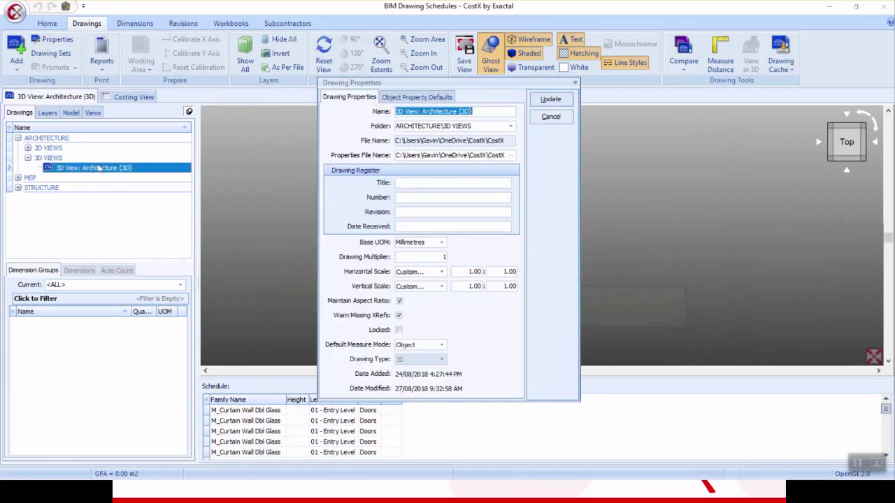
click(511, 157)
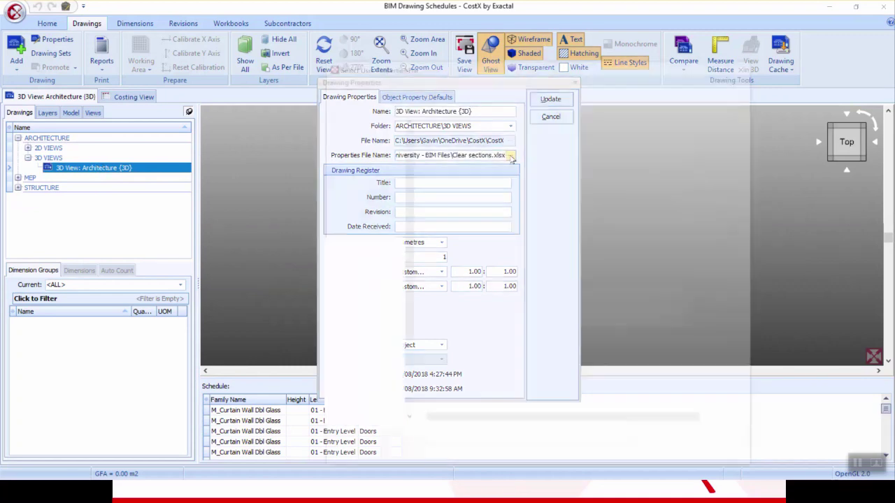
click(451, 202)
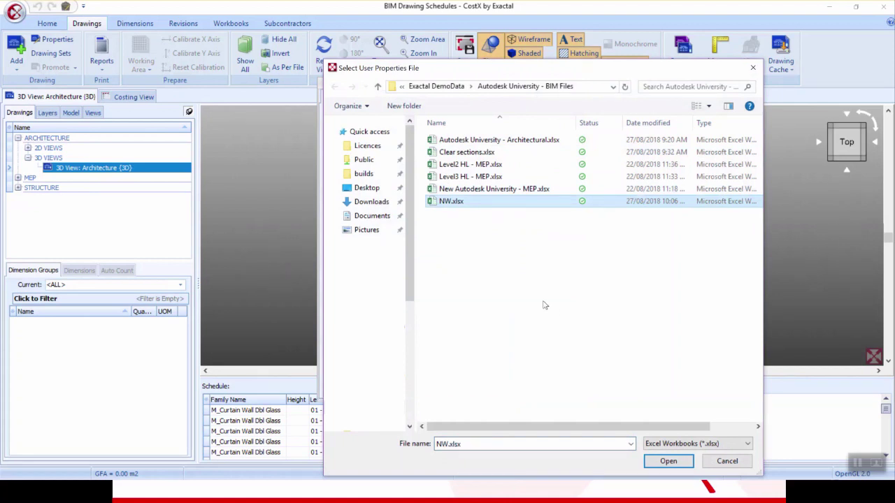
click(667, 463)
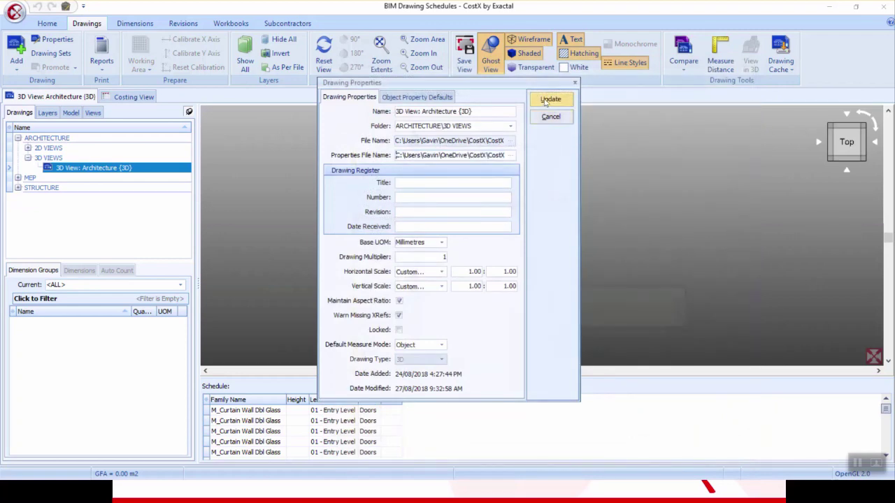
click(549, 100)
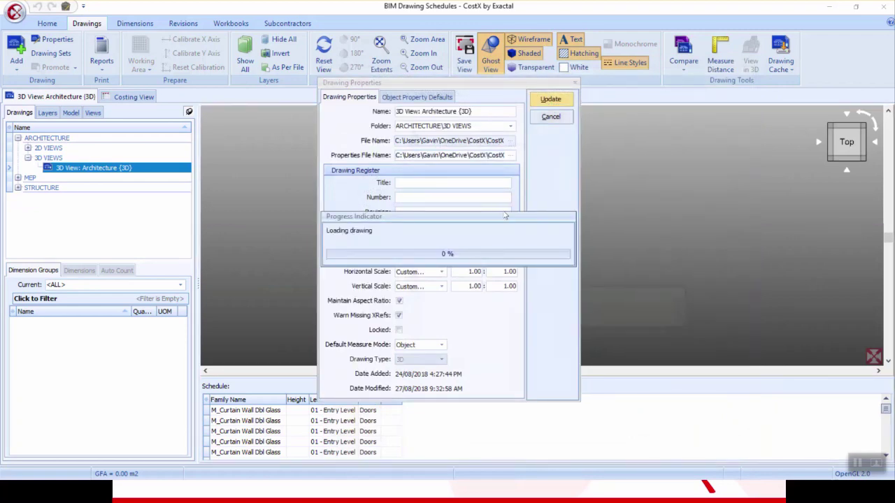
click(447, 287)
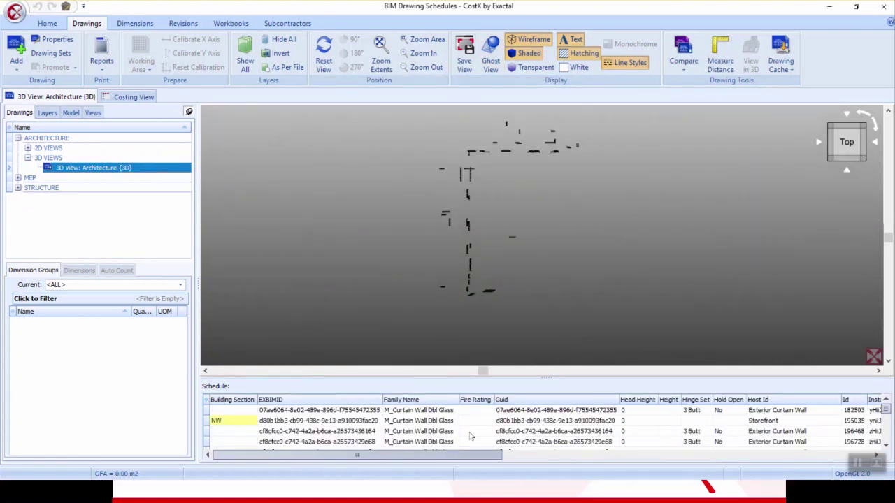
- Hide all columns of the doors schedule
click(207, 402)
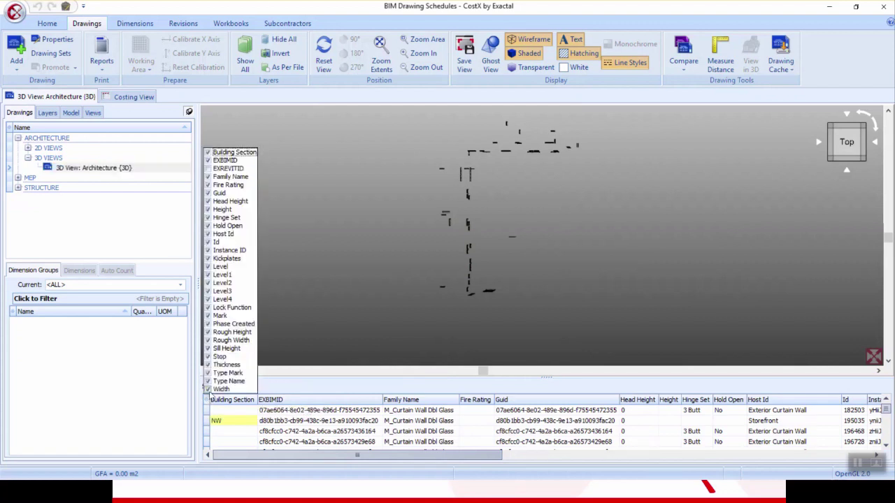
right_click(260, 414)
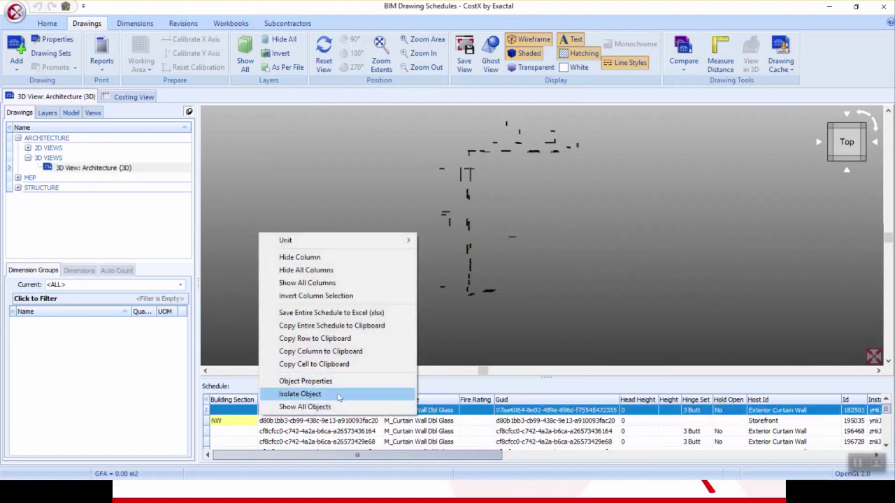
click(318, 272)
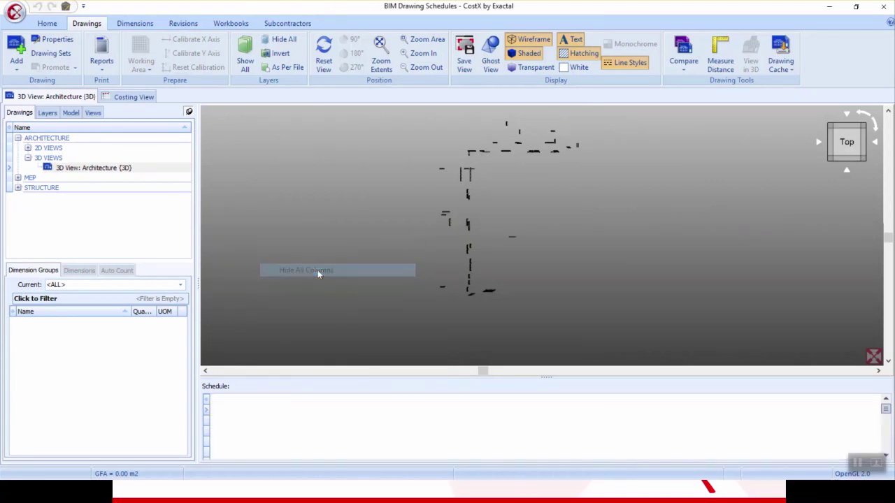
click(214, 400)
click(216, 198)
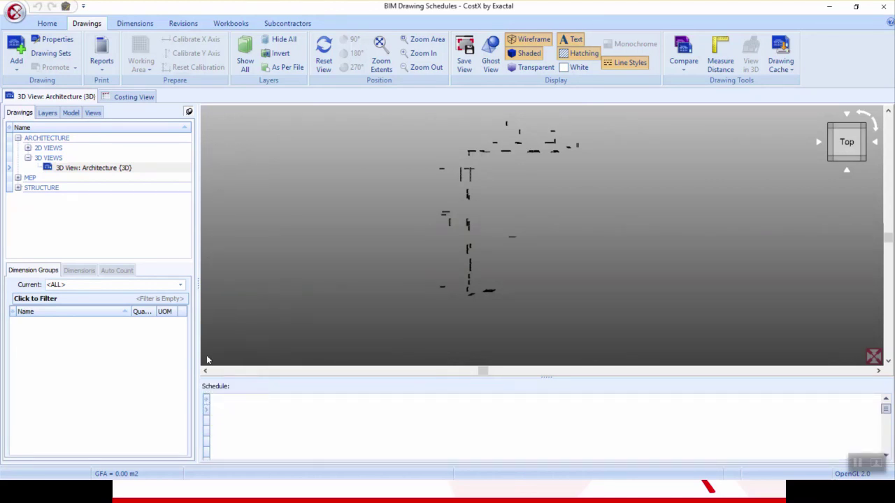
- Show the Building Section, Family Name and Height columns in the doors schedule
click(207, 401)
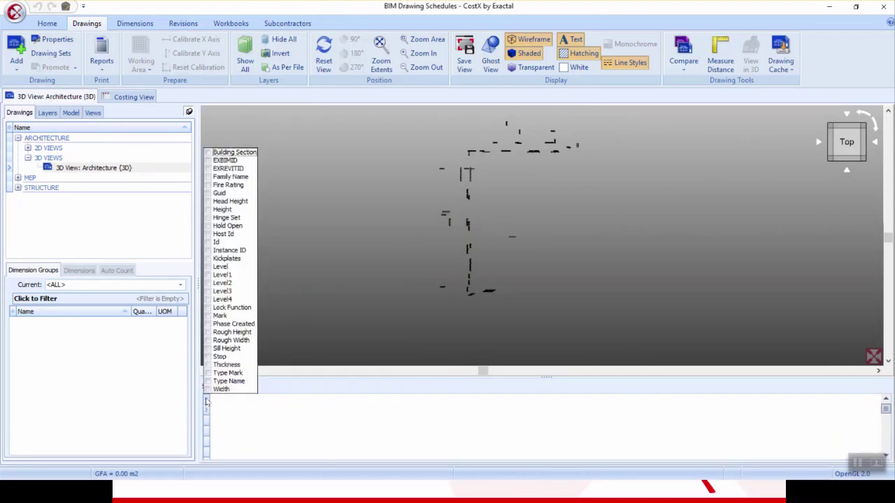
click(209, 152)
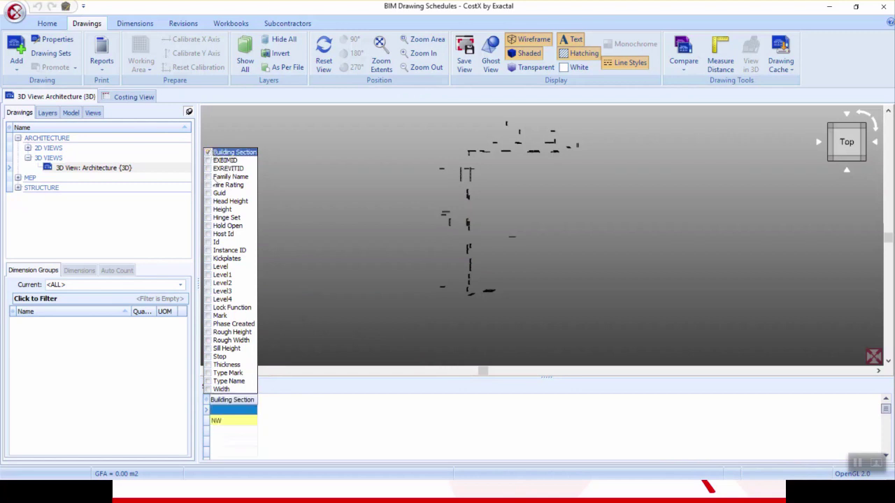
click(208, 177)
click(209, 210)
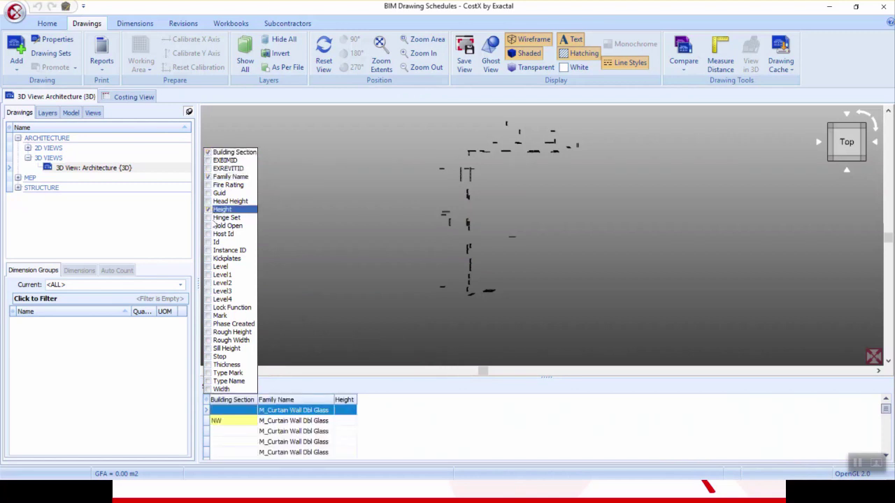
click(213, 411)
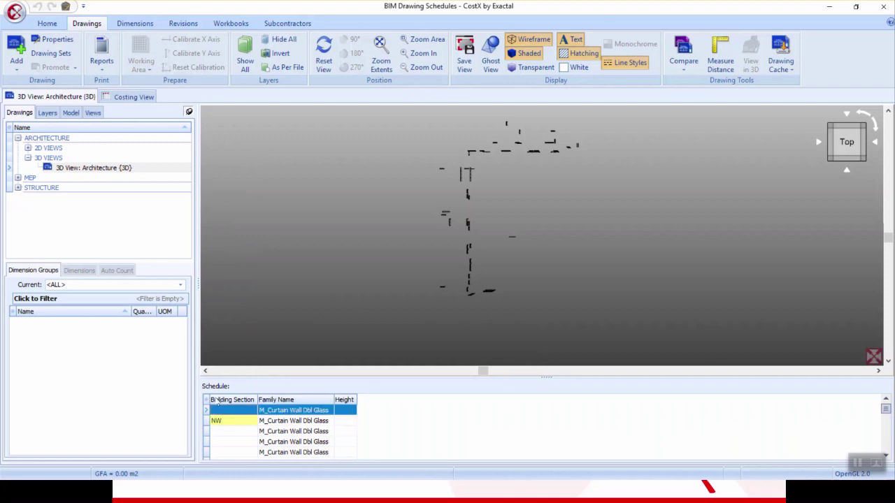
- Add the Level, Level1 and Width columns to the doors schedule
click(206, 400)
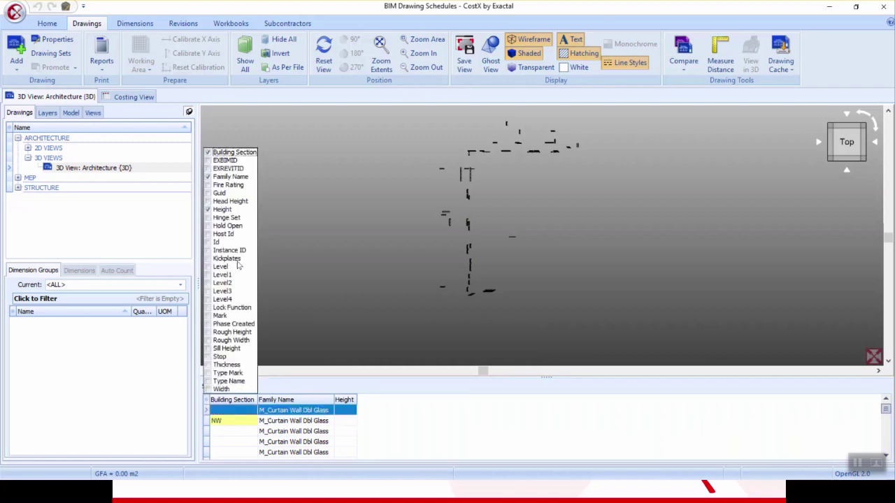
click(209, 268)
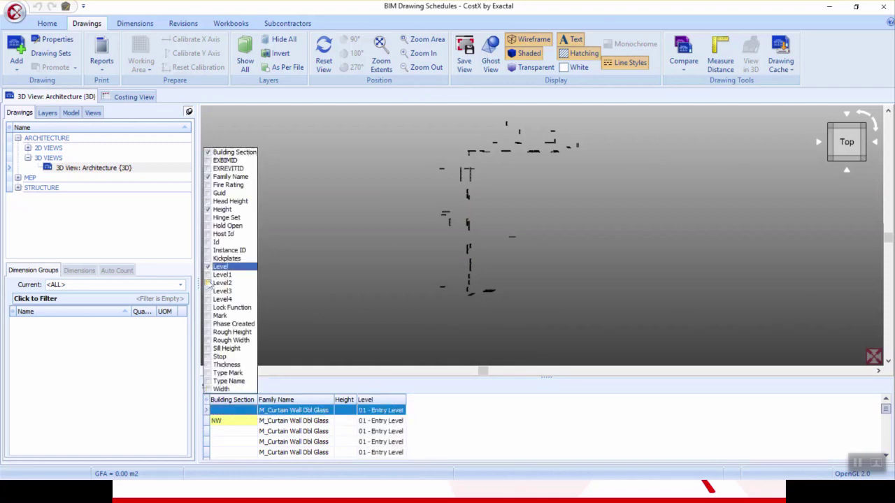
click(209, 275)
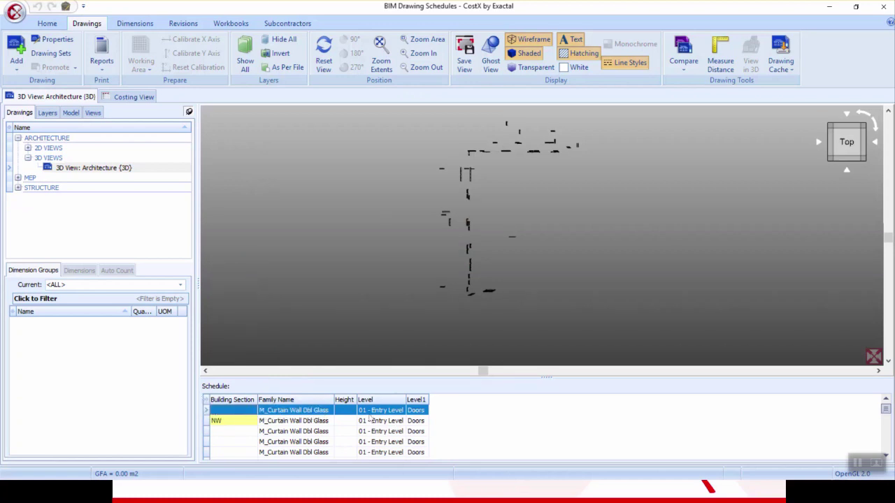
click(207, 400)
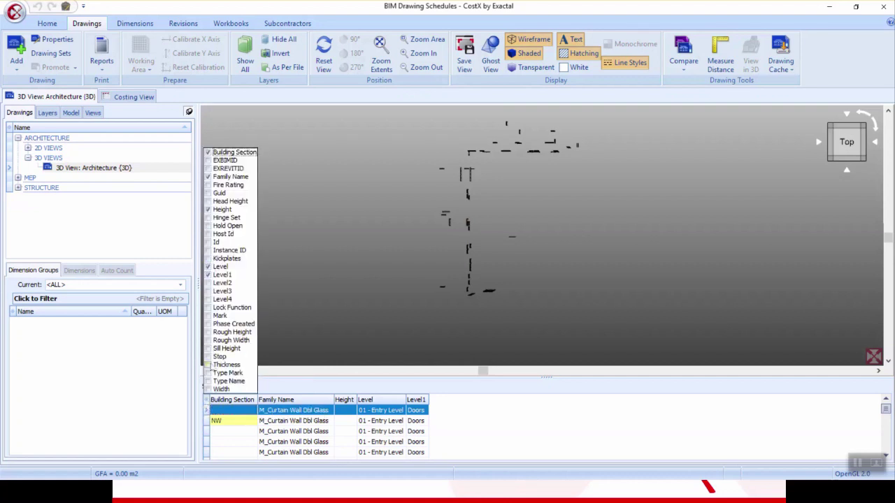
click(208, 390)
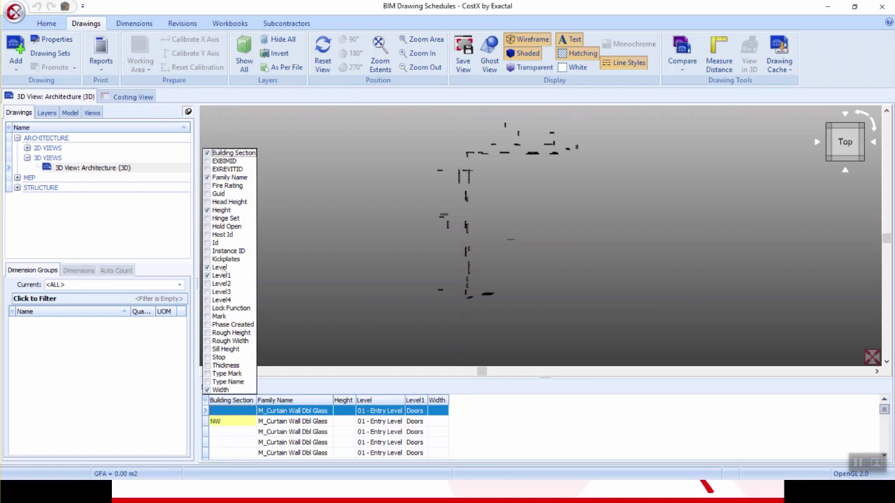
click(323, 413)
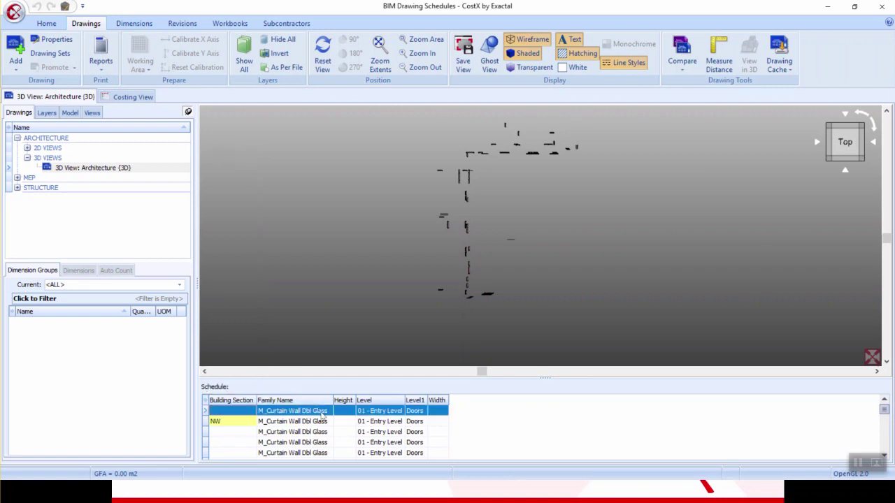
click(506, 325)
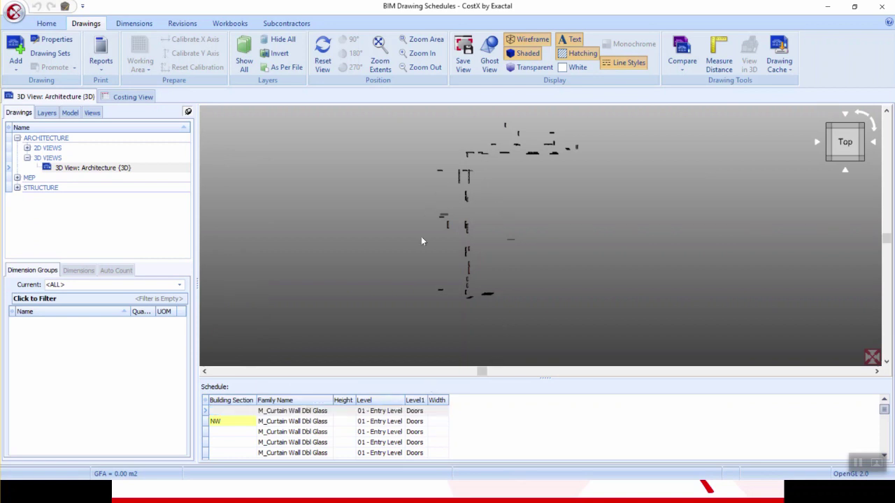
- Enlarge the schedule area and sort the doors by descending Building Section, with ascending Height as the secondary order
click(293, 411)
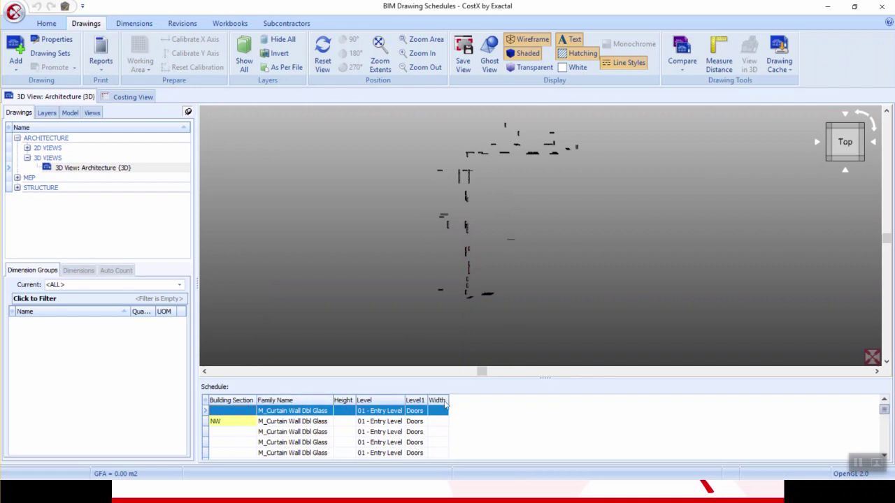
click(233, 402)
click(237, 401)
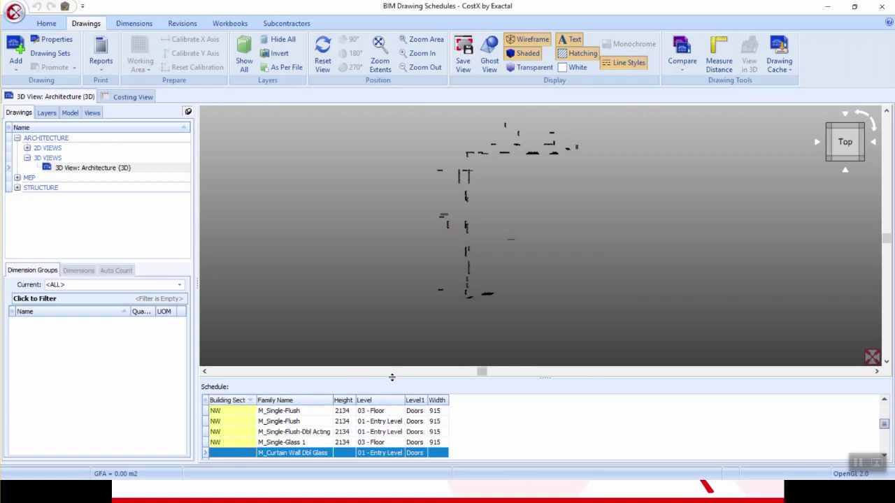
drag(392, 380, 399, 250)
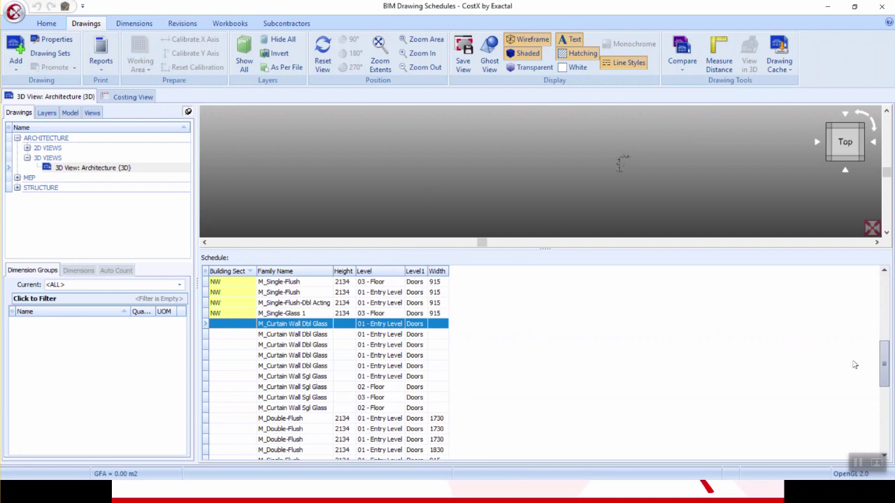
drag(883, 367, 883, 295)
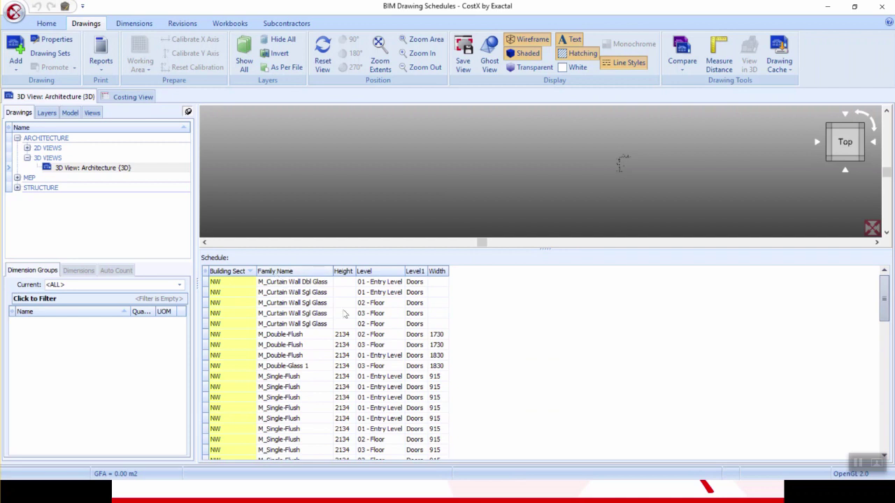
click(345, 273)
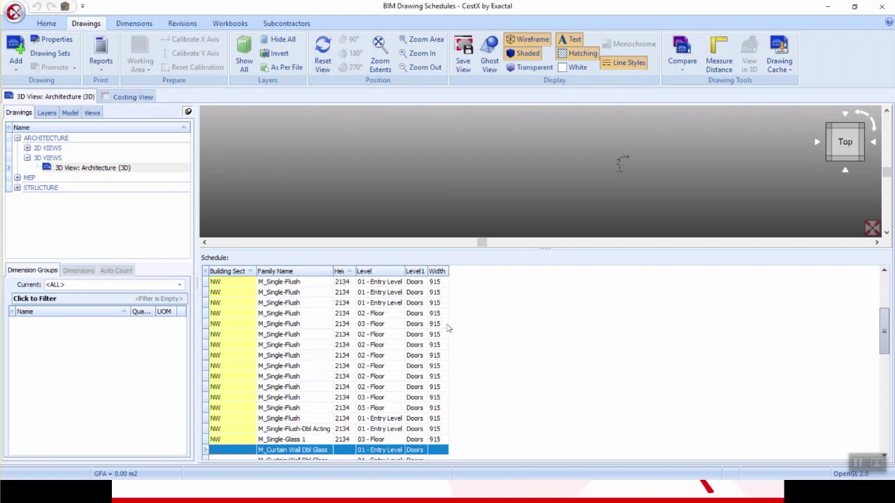
- Save the entire sorted doors schedule to Excel under the file name NW WW data
right_click(304, 314)
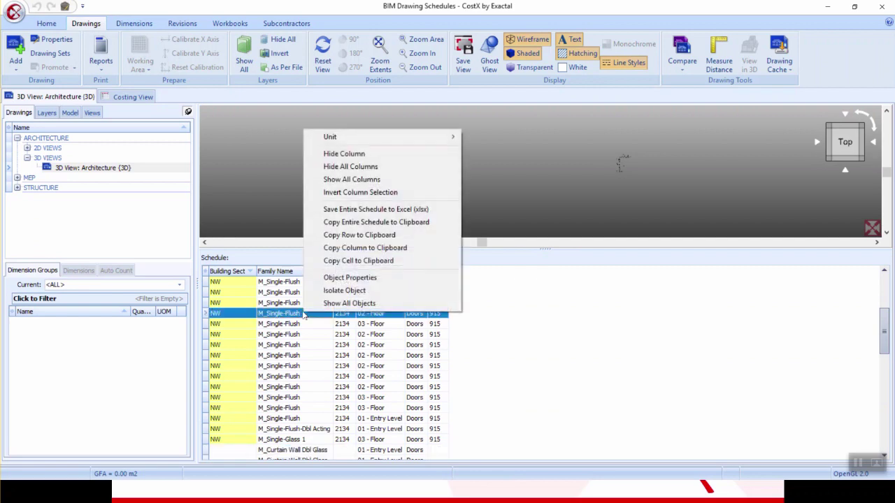
click(360, 210)
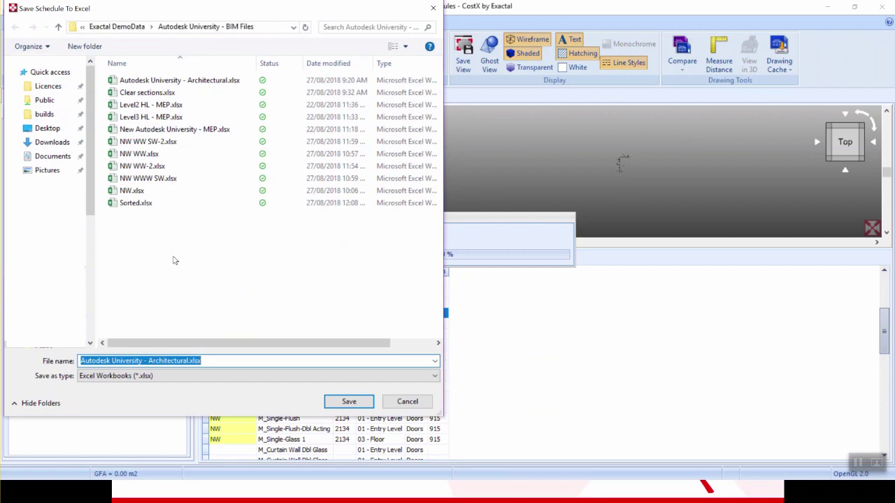
text(NW )
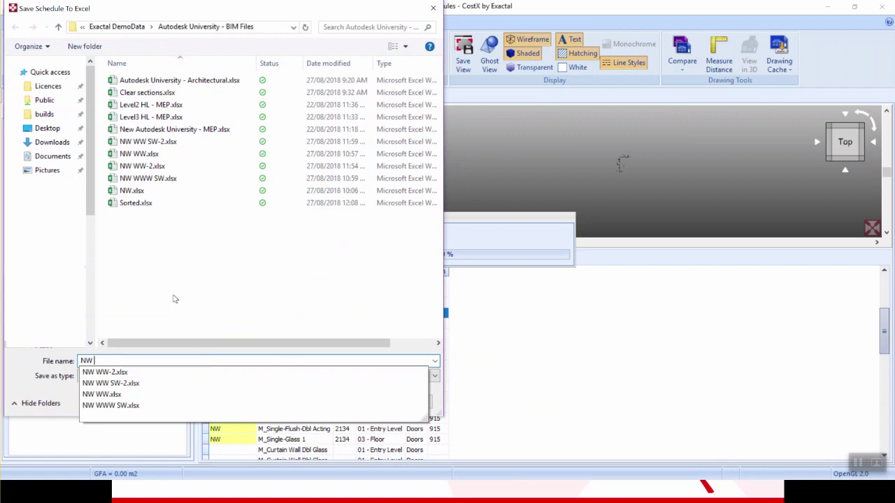
text(WW data)
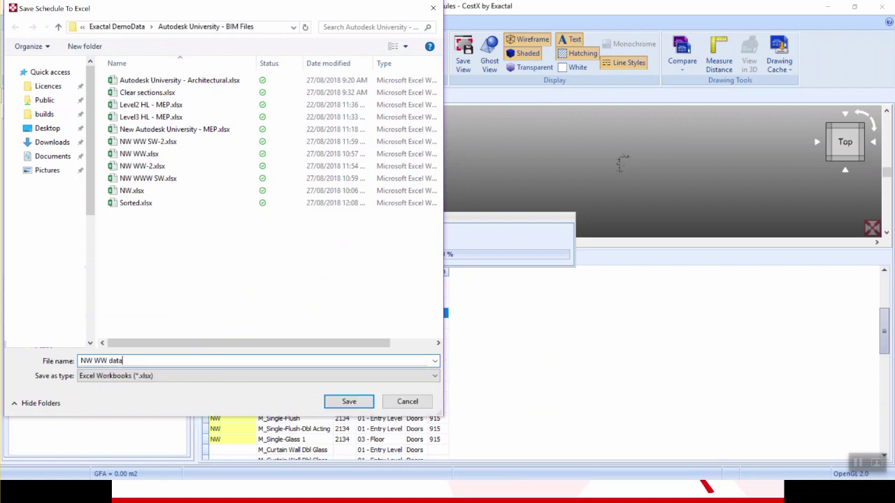
click(349, 401)
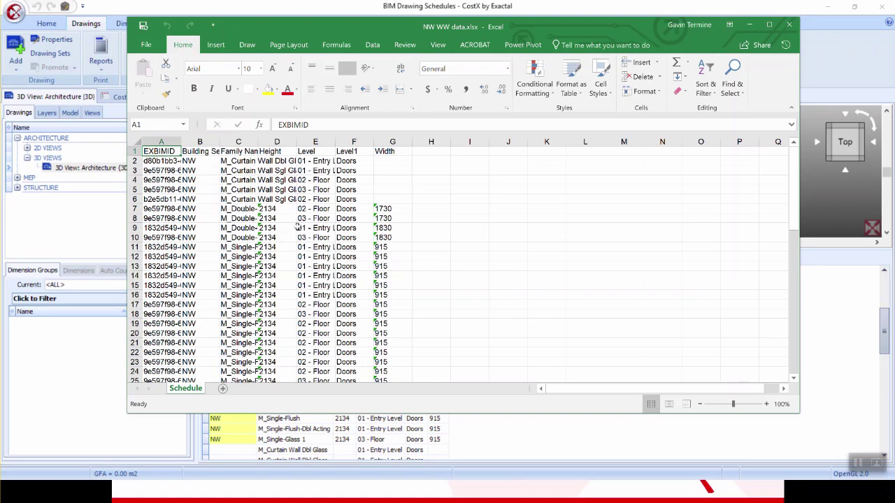
- Fit columns A and B of the exported workbook to their contents and examine the rows without a Building Section value
double_click(181, 142)
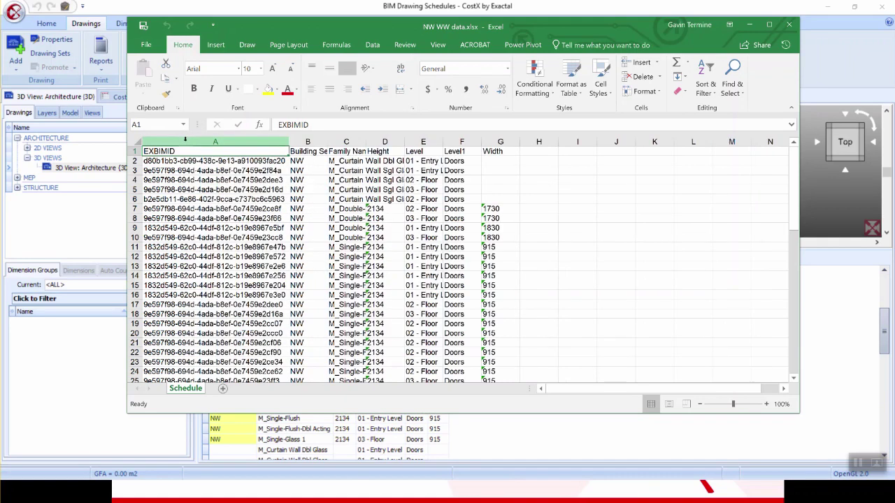
double_click(325, 142)
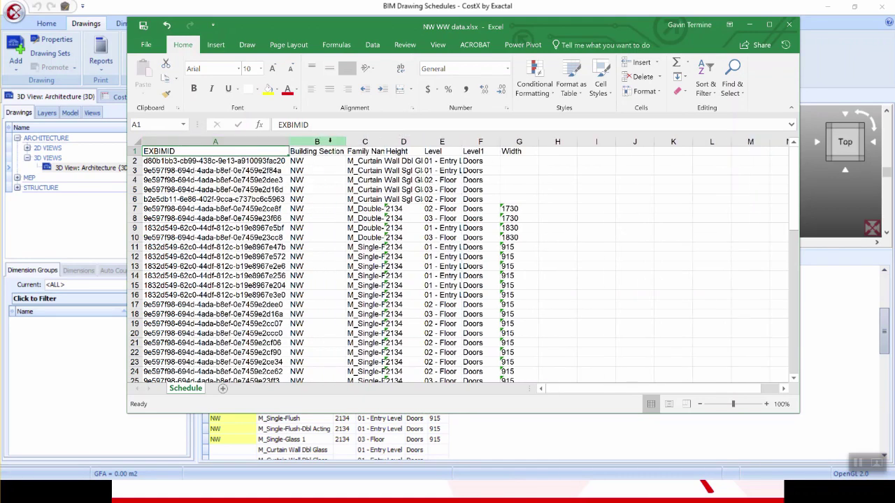
scroll(318, 246, down, 10)
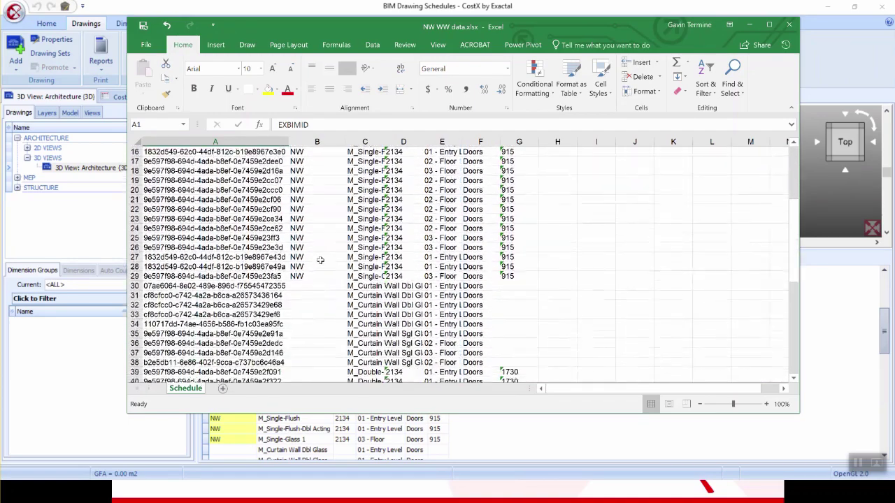
scroll(324, 268, down, 7)
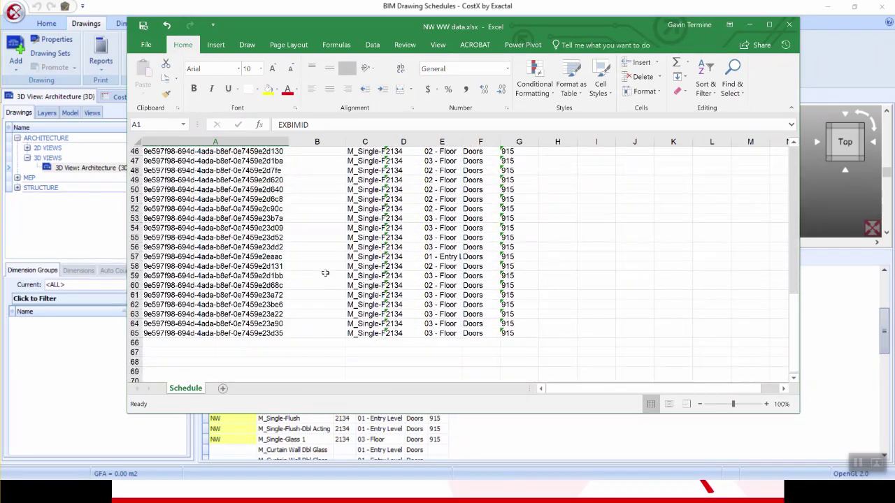
- Fill the NW Building Section value from cell B2 down to B29 in the exported workbook
scroll(323, 265, up, 7)
scroll(321, 264, up, 8)
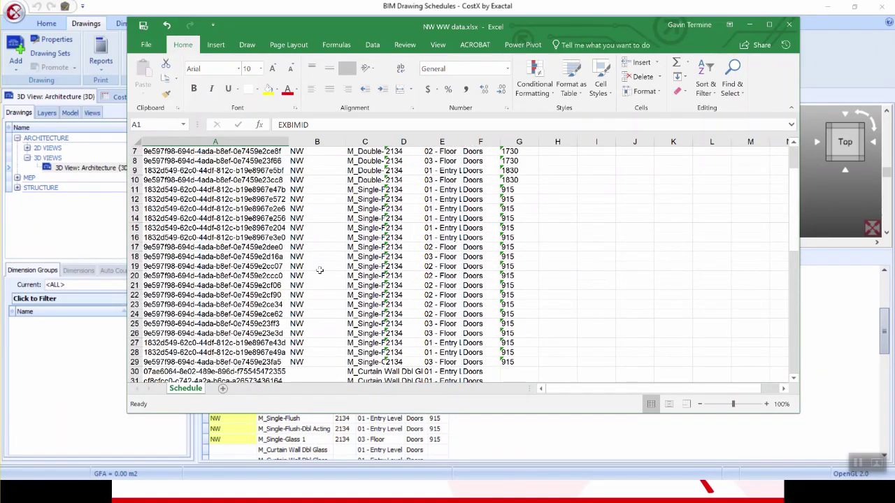
scroll(320, 263, up, 2)
click(313, 161)
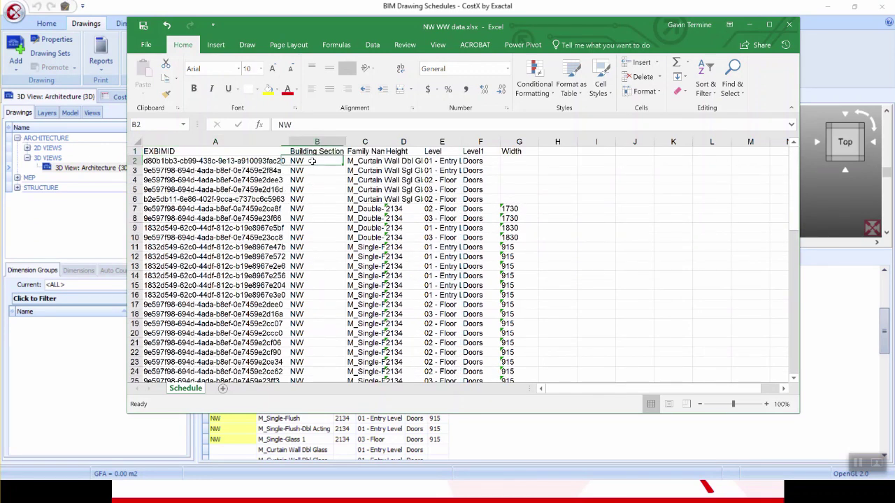
double_click(313, 162)
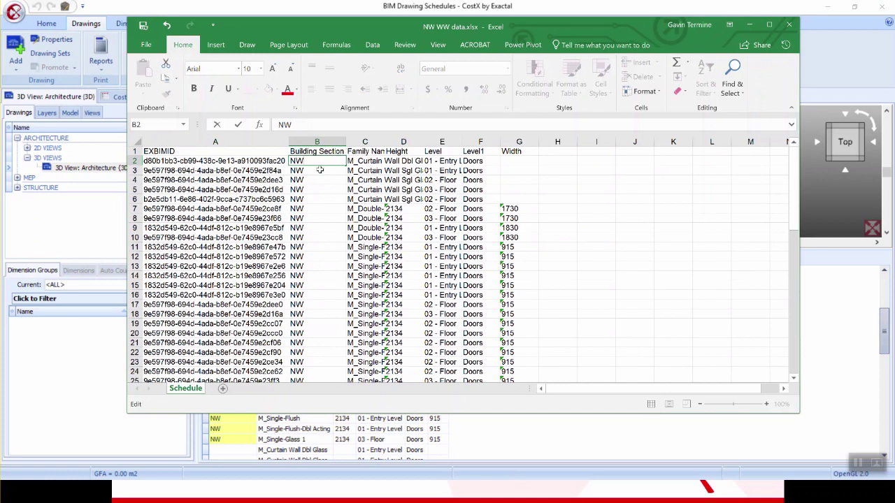
key(Escape)
drag(345, 165, 338, 329)
- Enter WW in cell B30 and fill it down the Building Section column to row 65
click(310, 336)
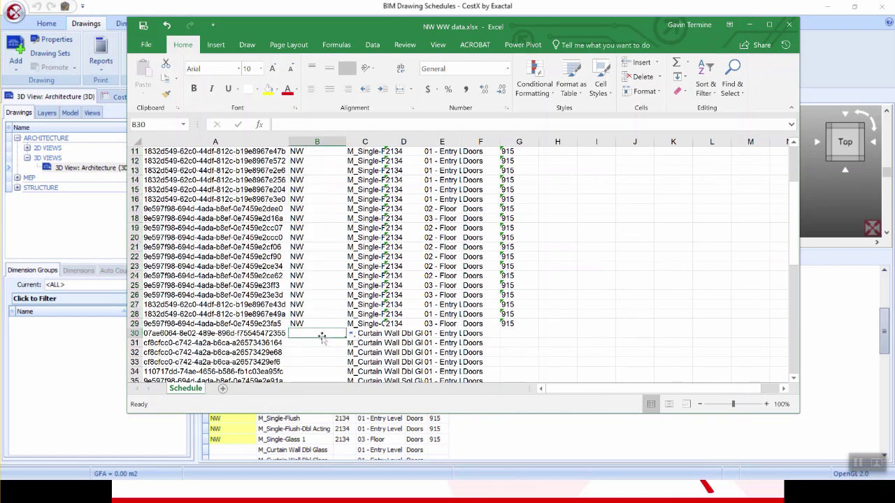
text(WW)
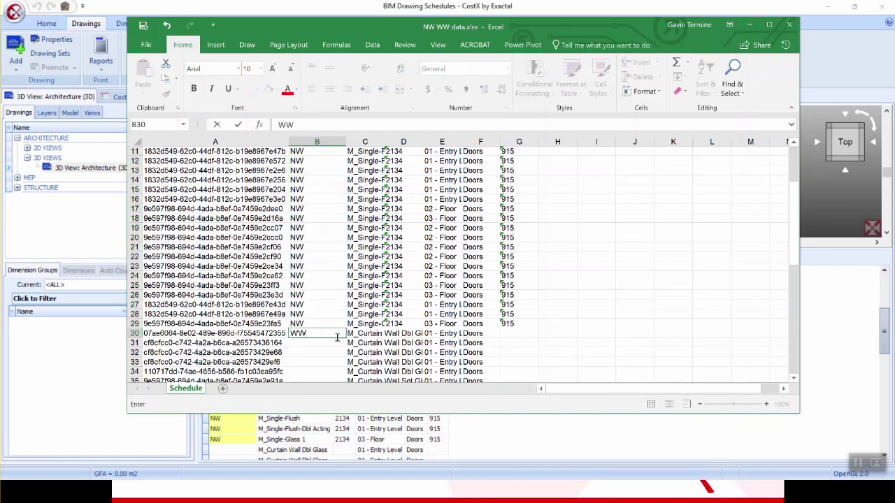
key(Return)
click(336, 333)
drag(345, 338, 338, 369)
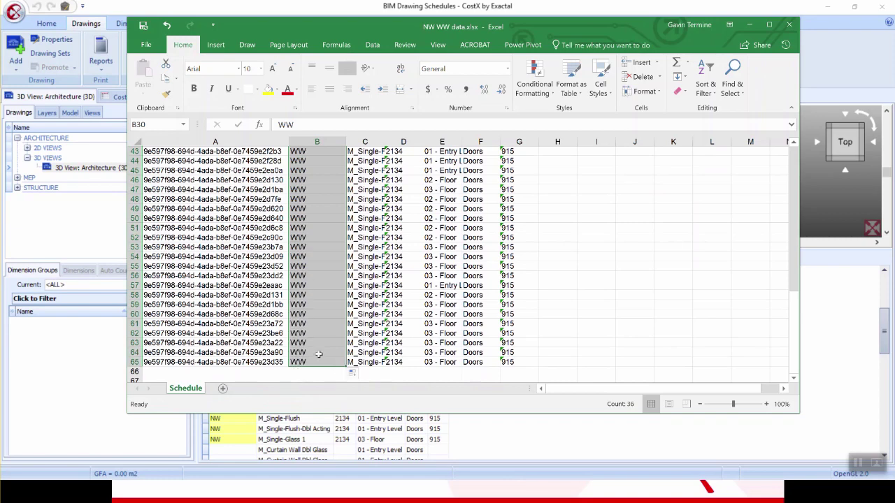
- Save the NW WW data workbook and switch back to the door schedule in CostX
click(143, 26)
click(749, 25)
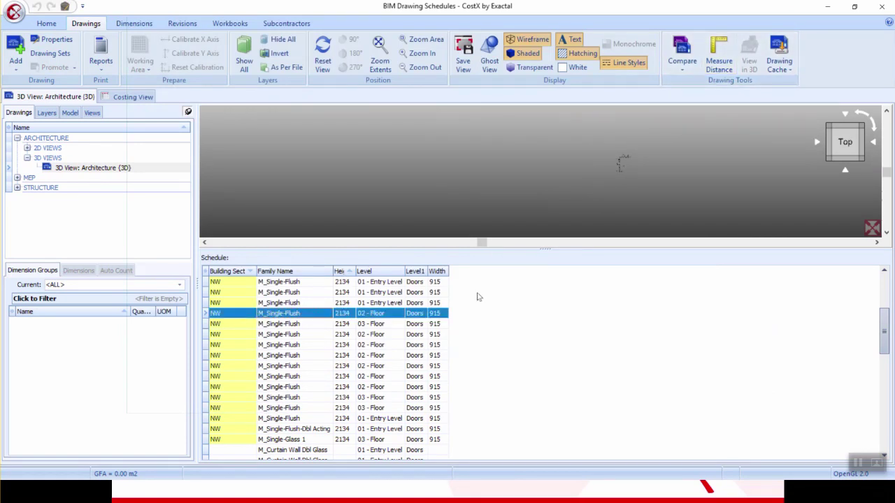
drag(885, 331, 884, 350)
scroll(644, 154, up, 5)
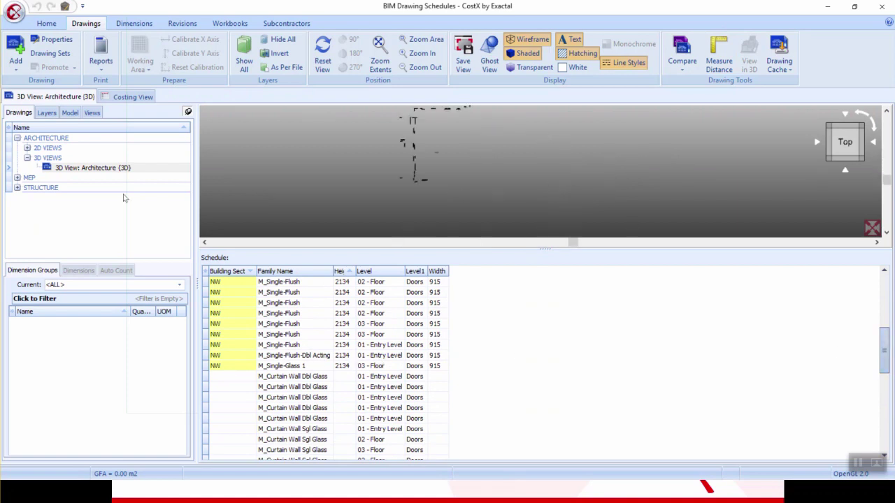
- Attach NW WW data.xlsx as the properties file of the 3D View: Architecture {3D} drawing and update the drawing
double_click(82, 169)
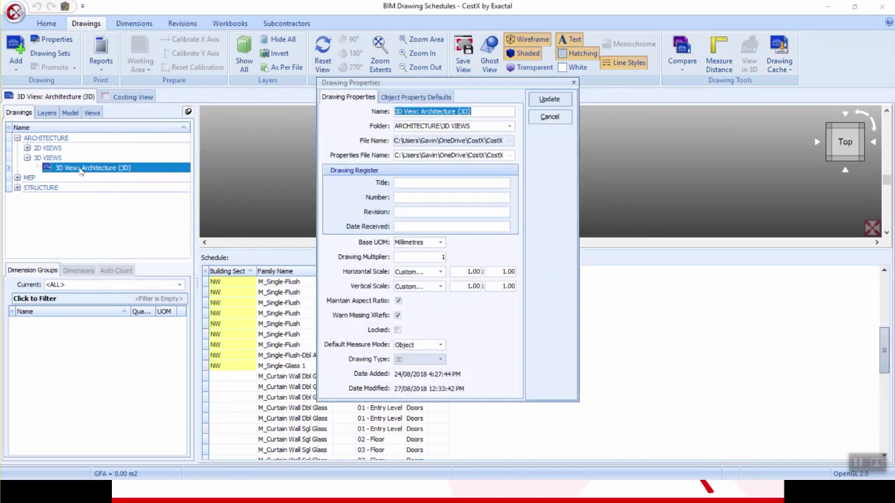
click(510, 156)
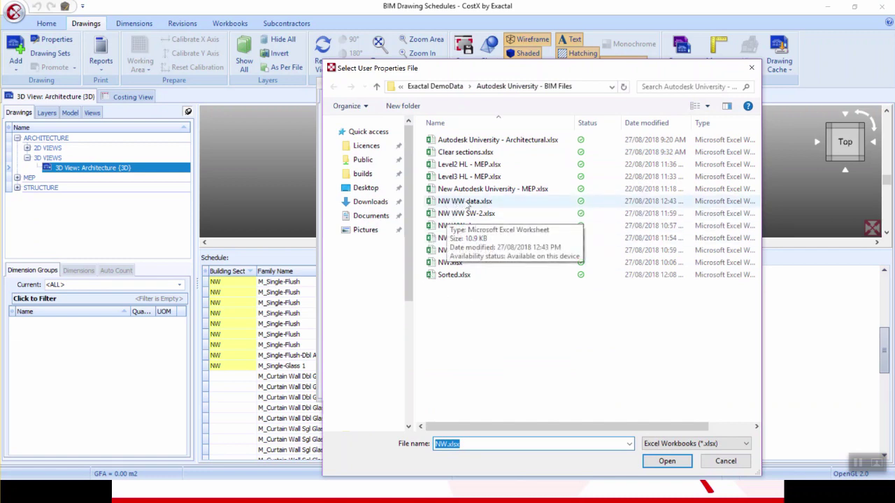
click(467, 202)
click(667, 462)
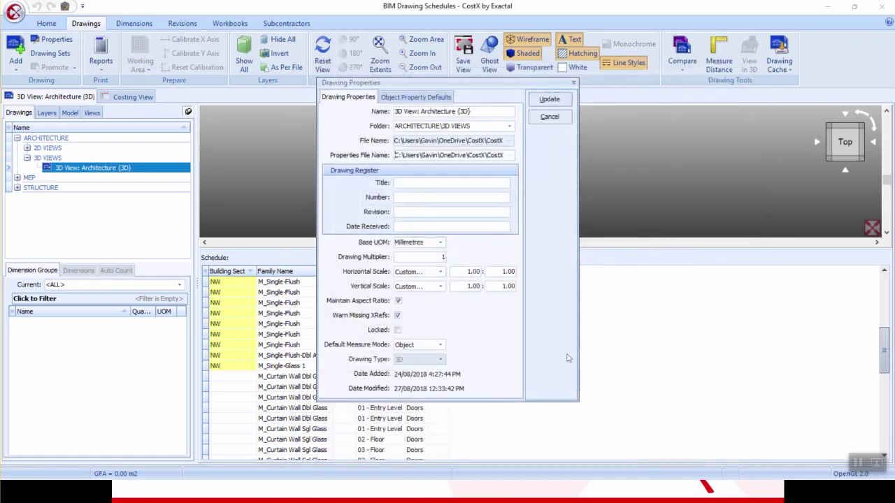
click(549, 99)
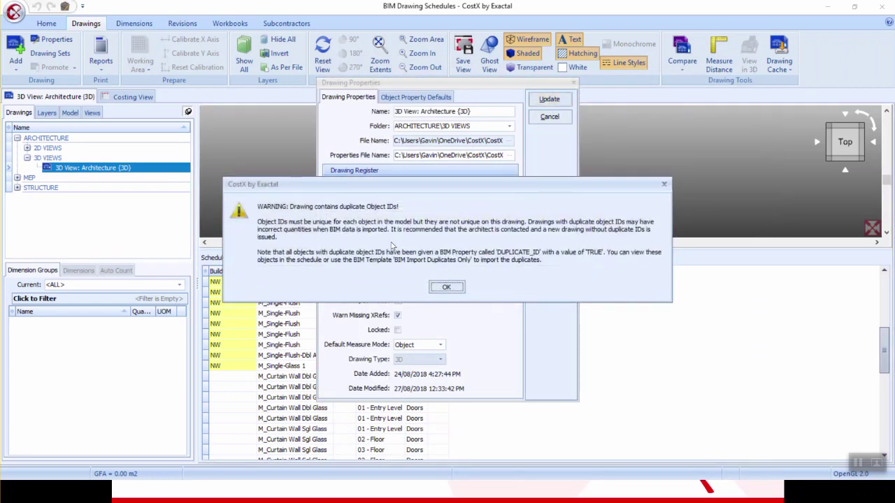
click(444, 289)
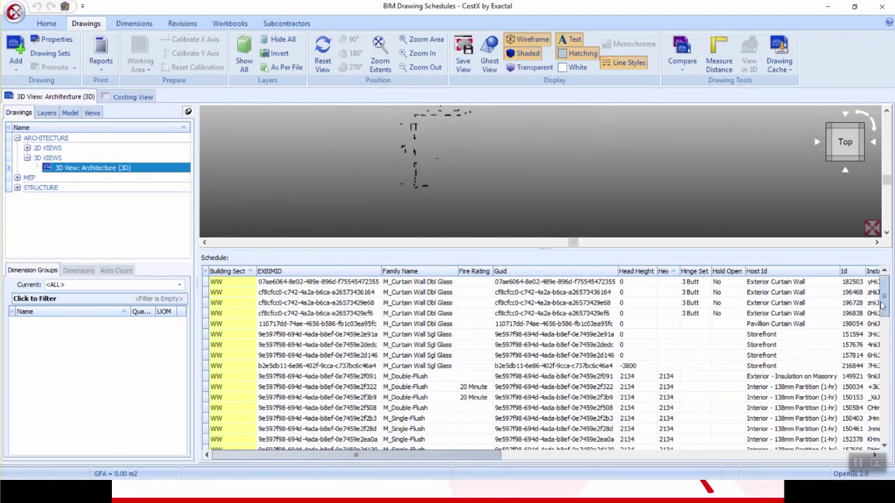
- Show the schedule for the Doors category of the model after checking the newly assigned Building Section values
drag(881, 302, 890, 319)
middle_drag(482, 131, 437, 142)
middle_drag(436, 179, 437, 183)
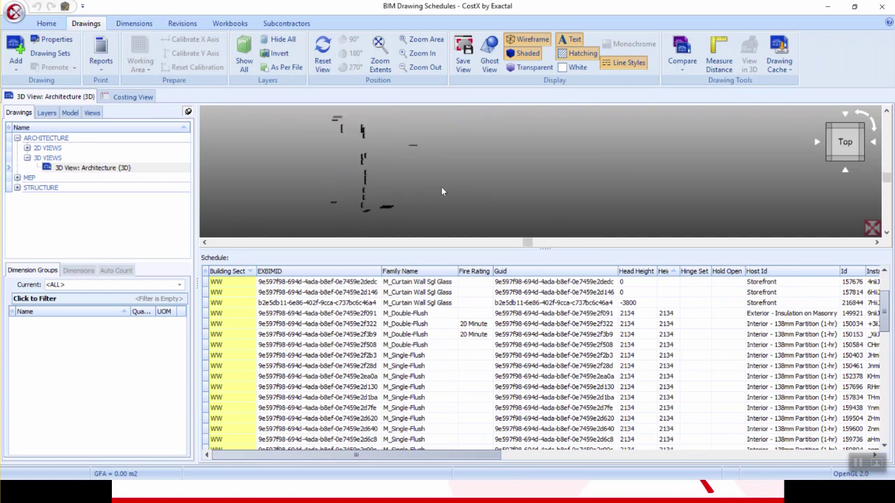
click(69, 112)
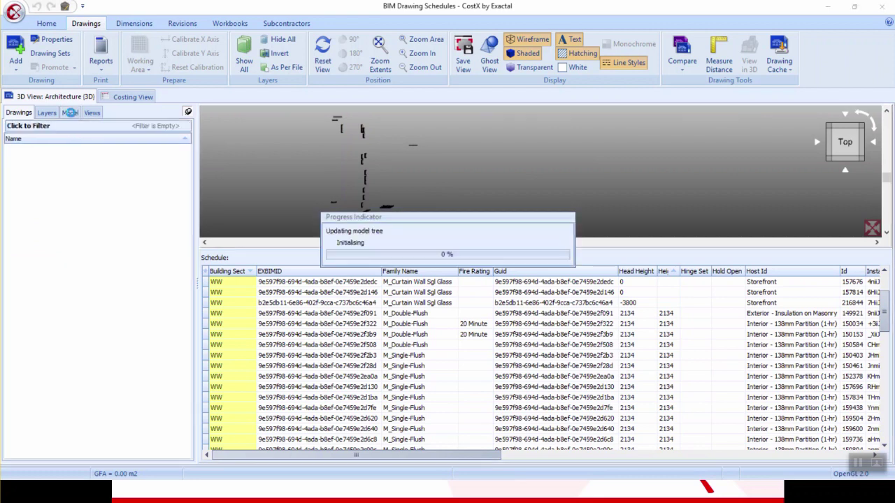
click(33, 228)
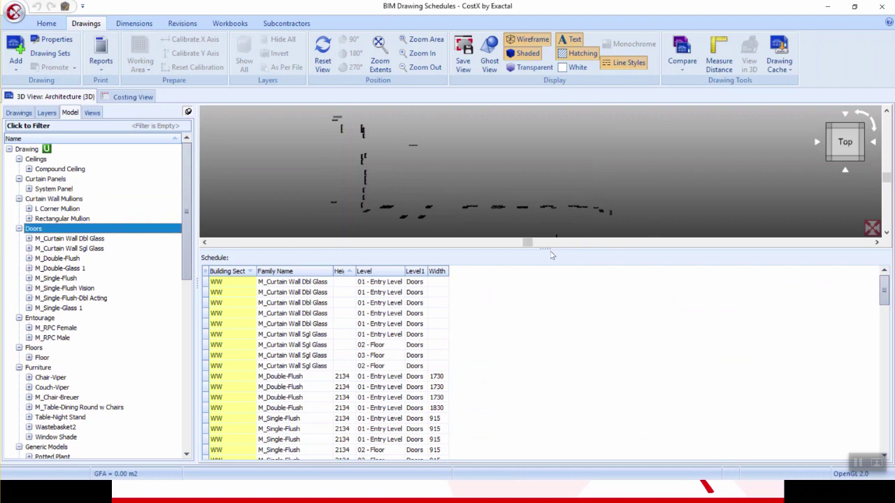
- Enlarge the 3D drawing view and examine the whole door layout alongside the doors schedule
drag(545, 249, 547, 294)
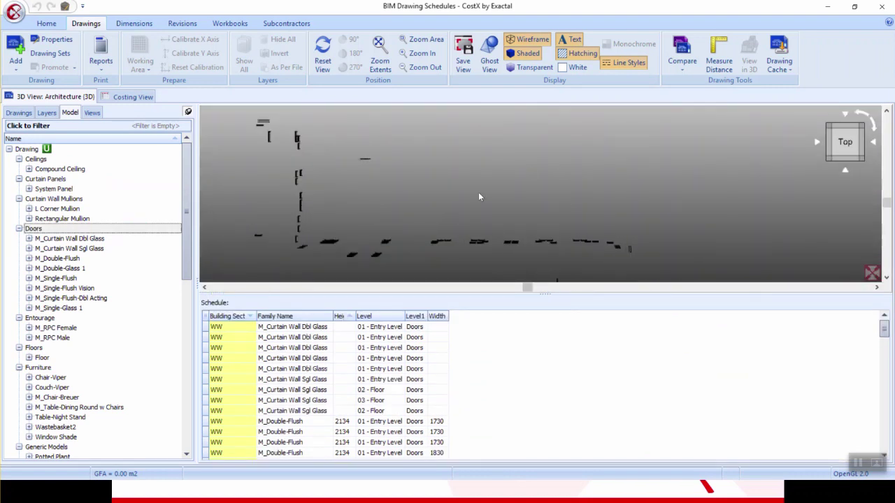
scroll(619, 164, down, 5)
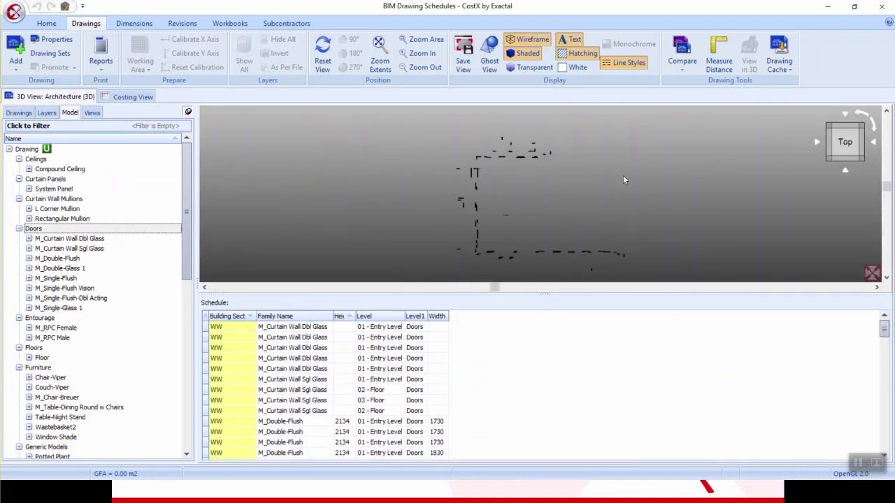
click(33, 229)
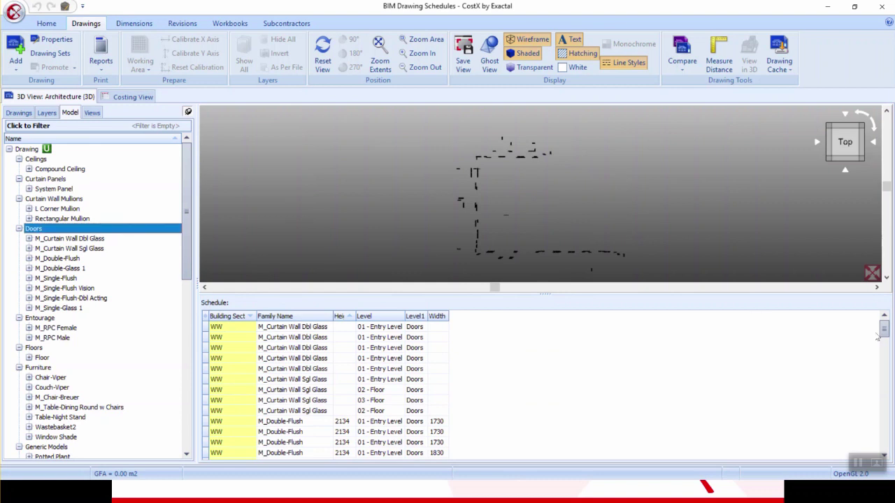
mouse_move(884, 333)
mouse_down()
mouse_move(889, 442)
mouse_move(885, 329)
mouse_up()
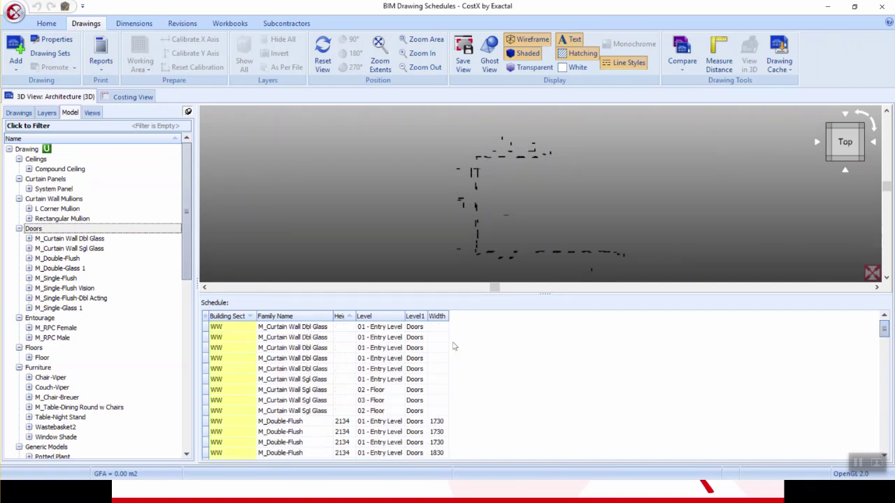
- Save the entire doors schedule to Excel under the file name NW WW SW data
right_click(299, 367)
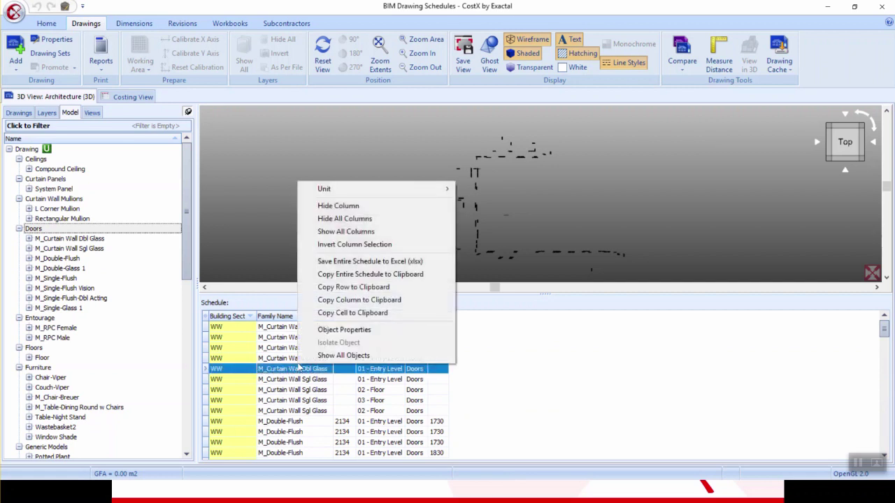
click(337, 263)
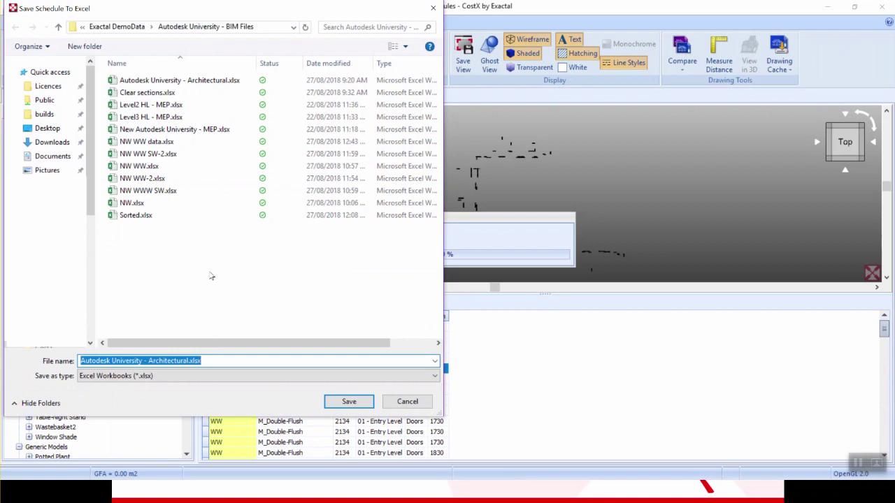
text(NW WW)
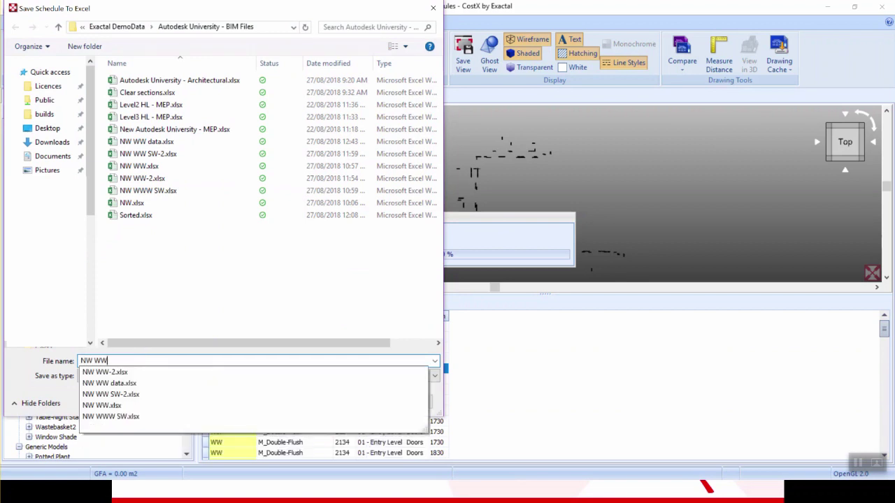
text( SW da)
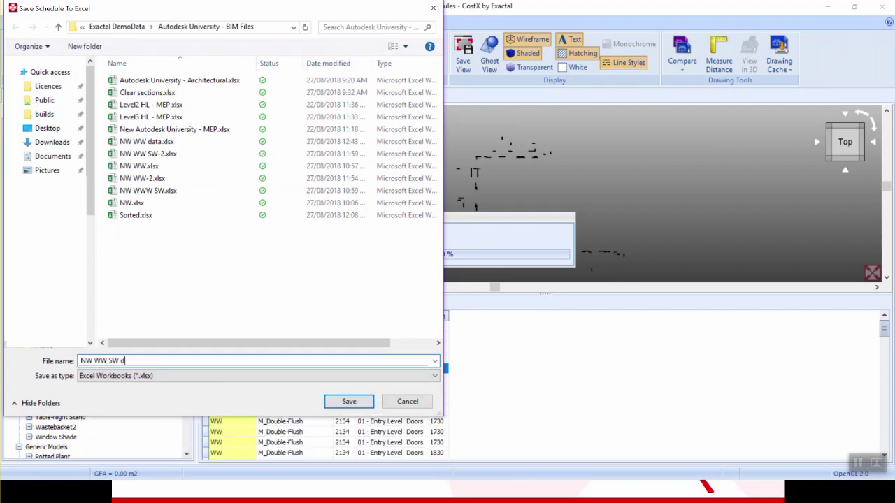
text(ta)
click(349, 402)
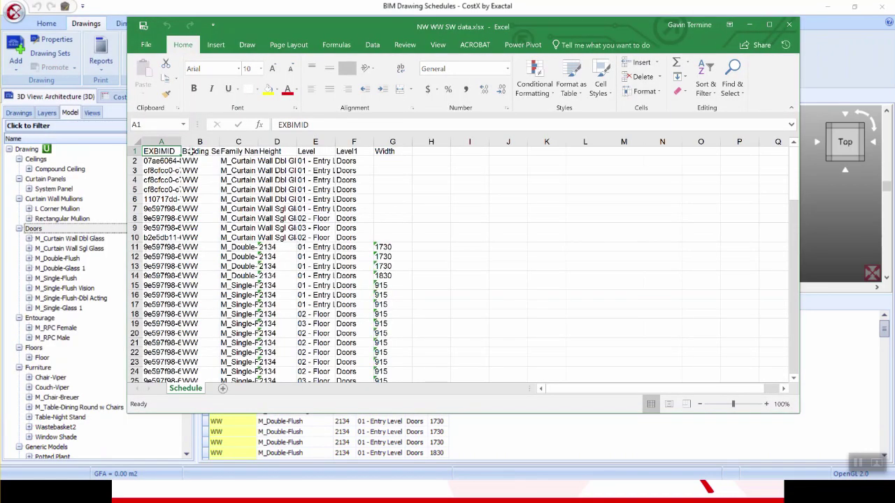
- Fit columns A and B of the new workbook to their contents and examine the Building Section rows
double_click(182, 141)
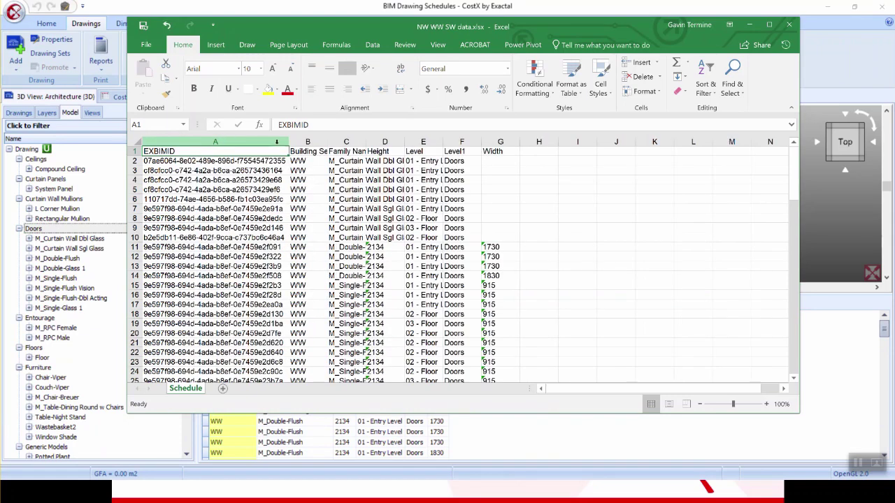
double_click(327, 142)
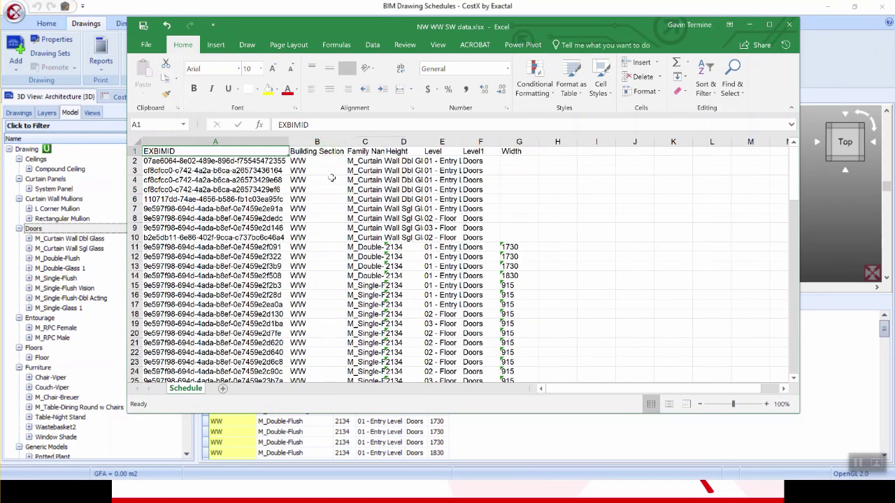
scroll(318, 293, down, 14)
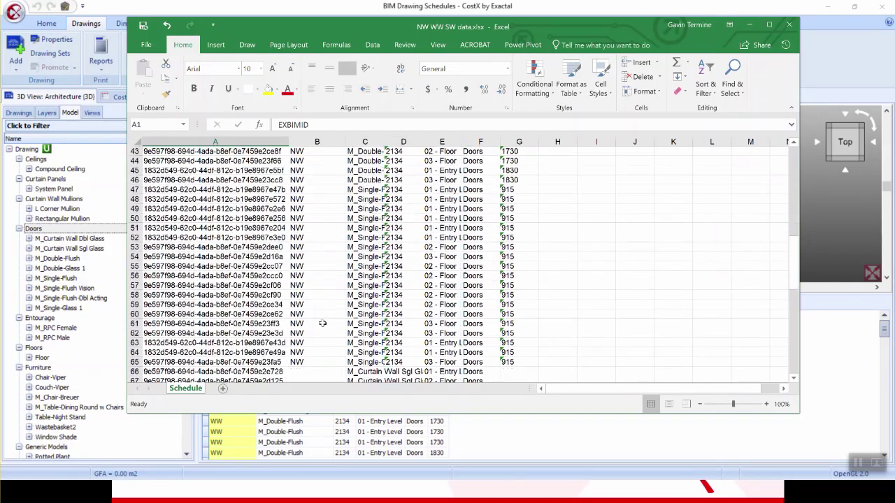
scroll(322, 323, down, 2)
scroll(320, 318, up, 7)
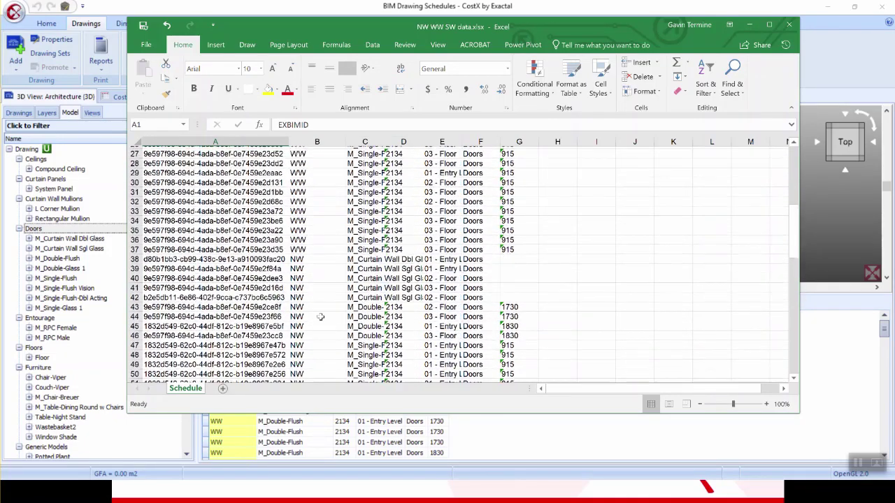
- Enter WW in cell B2 and fill it down the Building Section column to row 37
scroll(320, 317, up, 9)
click(318, 161)
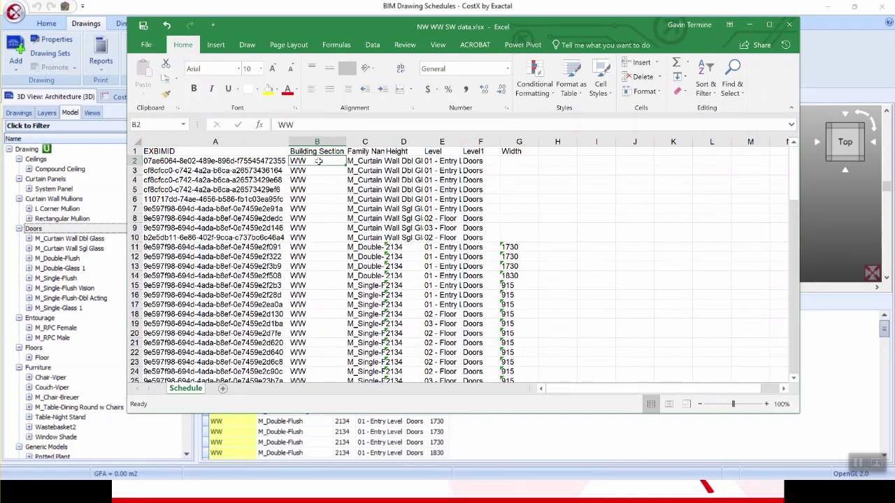
text(WW)
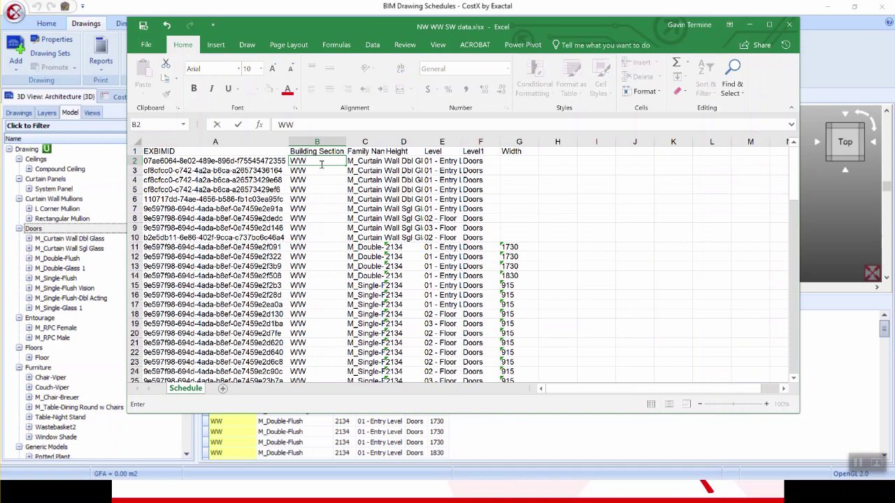
key(Return)
click(336, 159)
drag(345, 166, 340, 213)
- Enter NW in cell B38 and fill it down the Building Section column to row 65
click(318, 220)
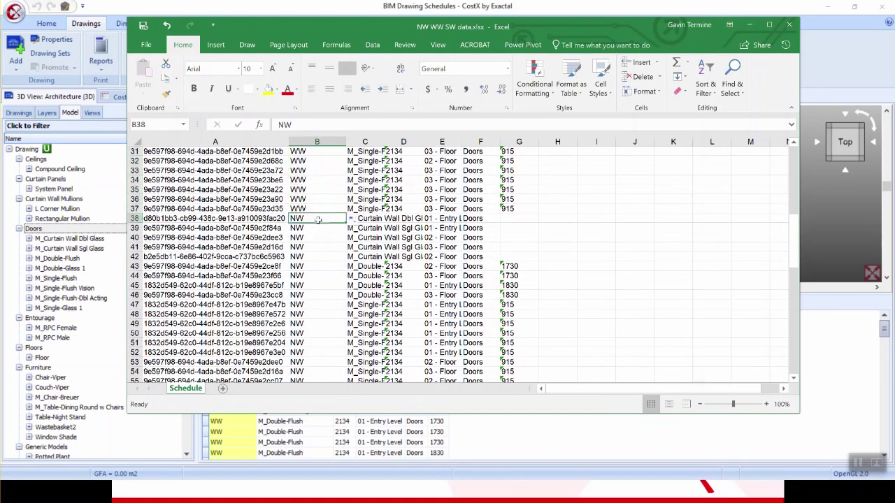
text(NW)
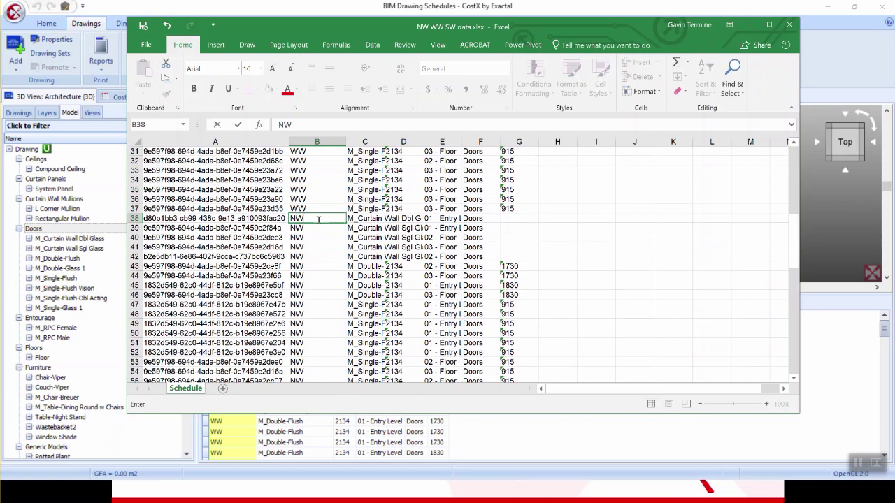
key(Return)
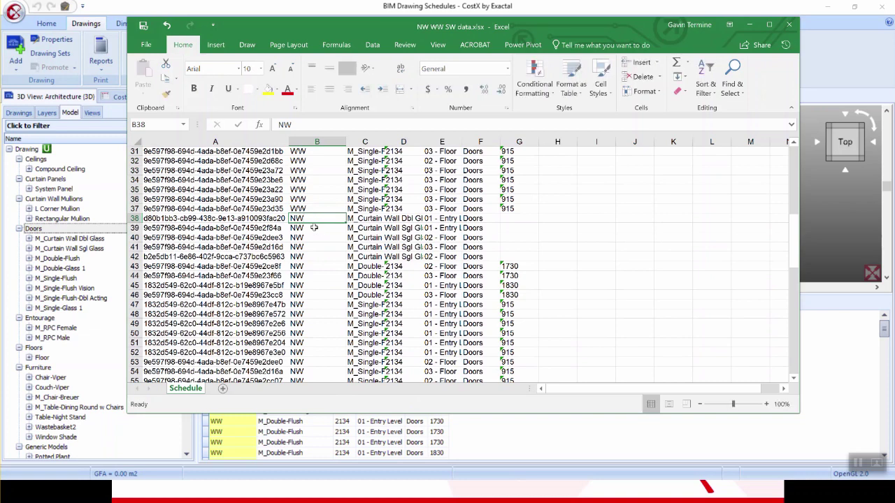
click(316, 219)
mouse_move(346, 223)
mouse_down()
mouse_move(349, 381)
mouse_move(343, 232)
mouse_up()
- Enter SW in cell B66, fill it down the Building Section column to row 101, and save and close the workbook
click(297, 238)
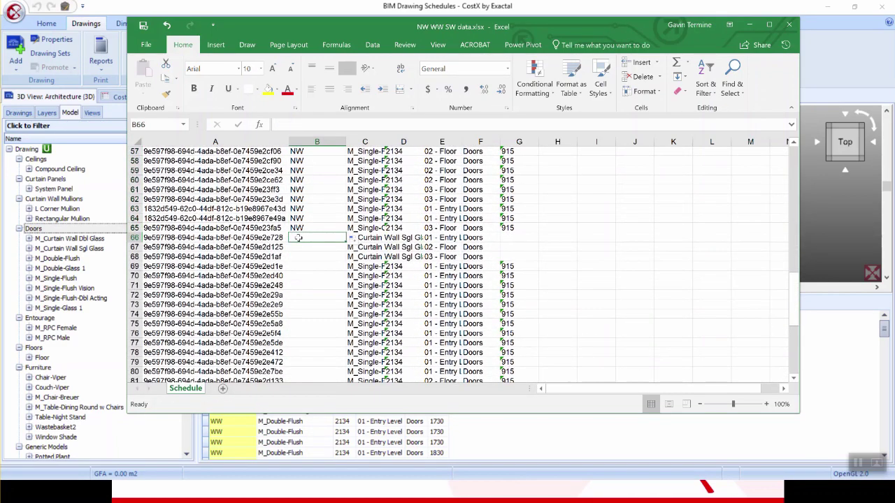
text(SW)
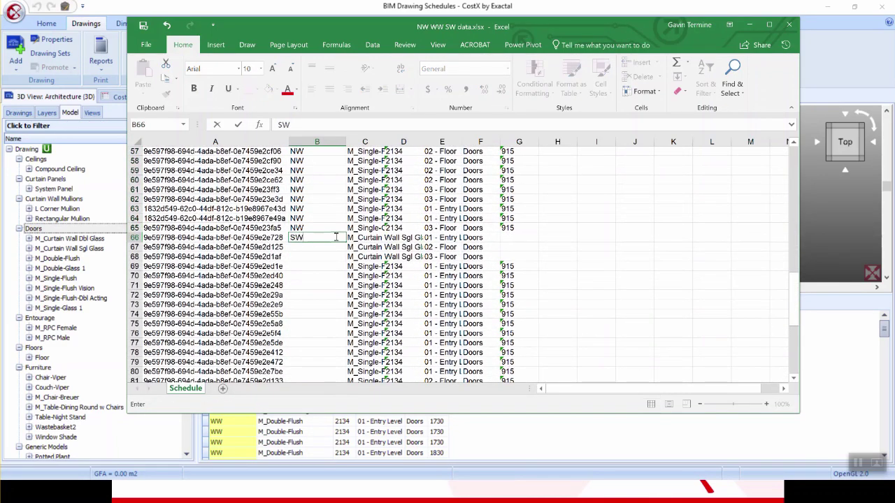
key(ctrl+Return)
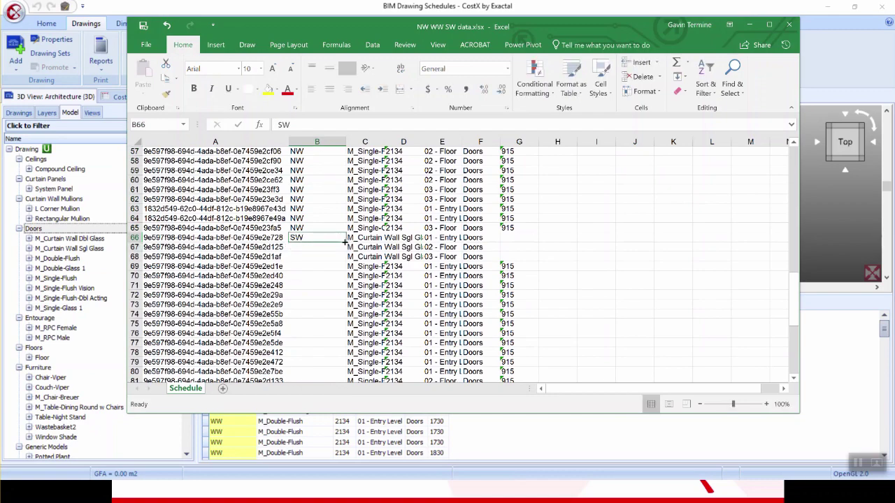
drag(345, 242, 344, 362)
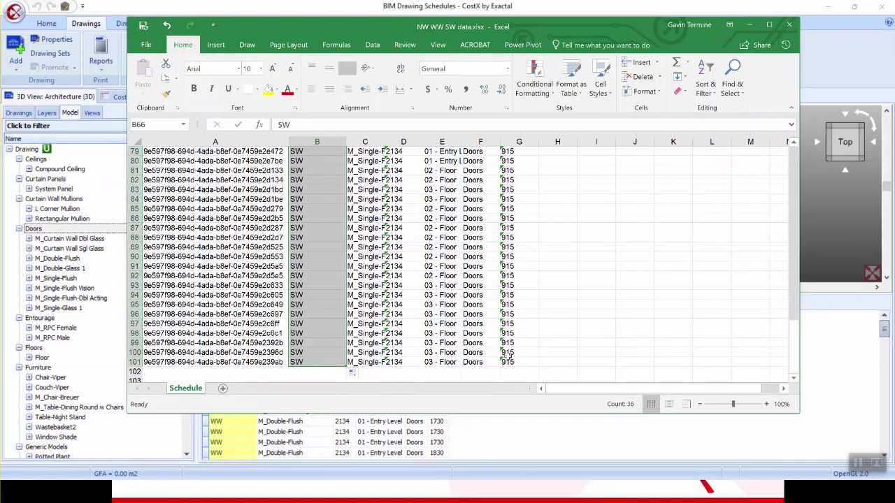
click(562, 345)
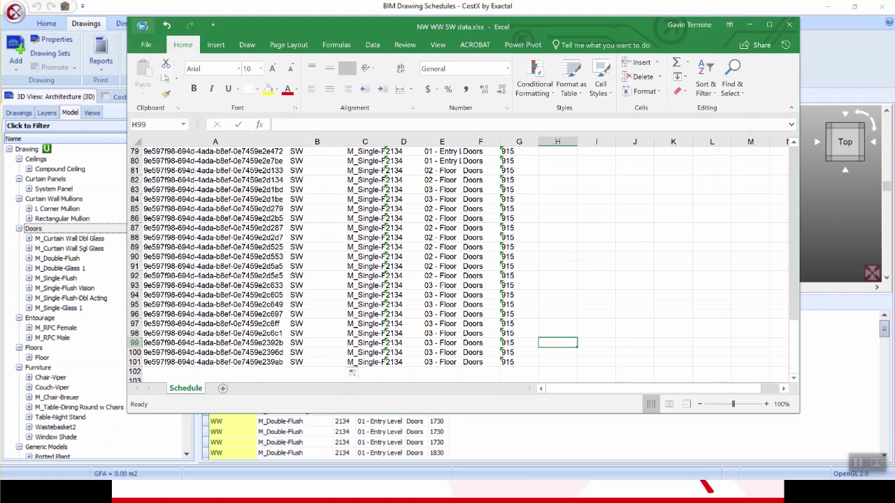
click(789, 24)
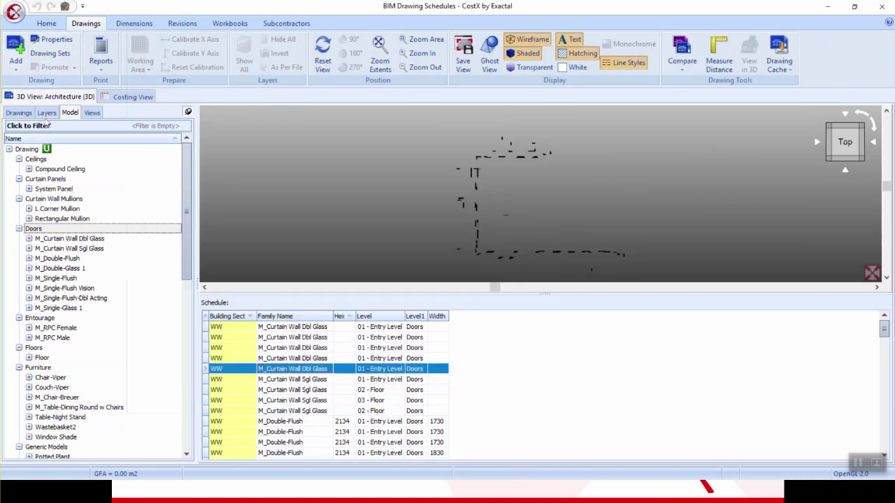
- Attach NW WW SW data.xlsx as the properties file of the Architecture 3D view and update the drawing
click(19, 112)
double_click(64, 170)
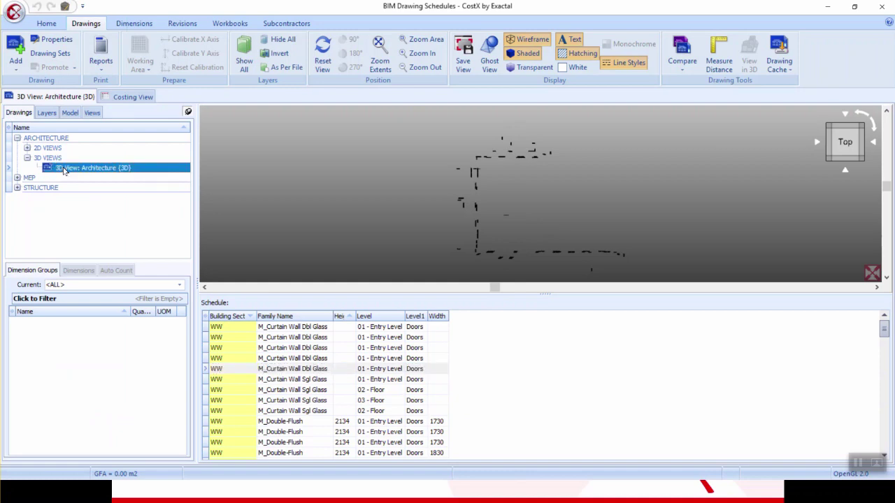
click(502, 155)
click(510, 155)
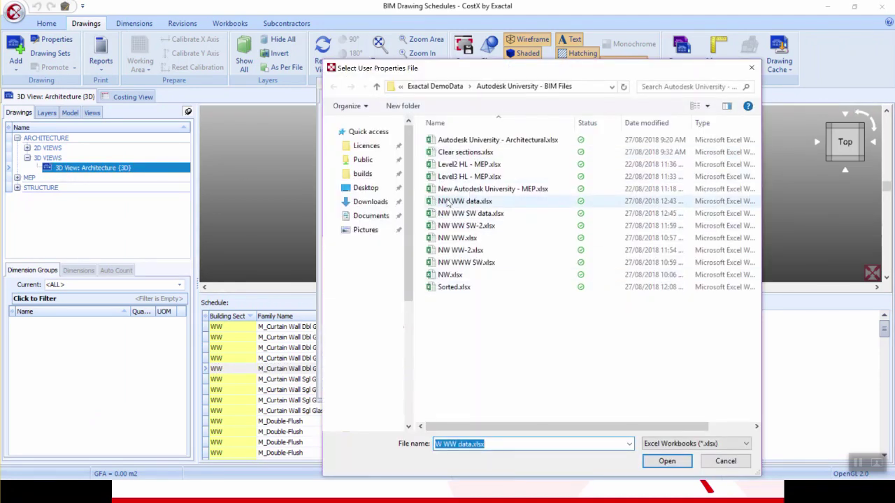
click(487, 215)
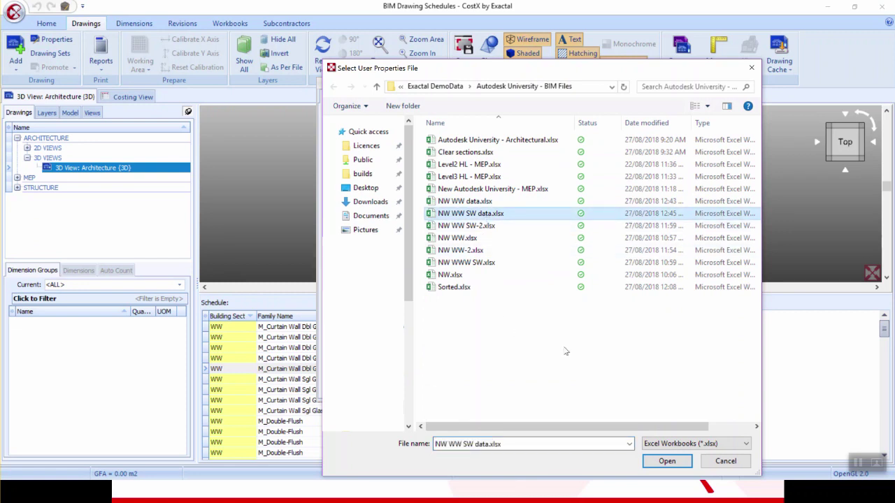
click(667, 461)
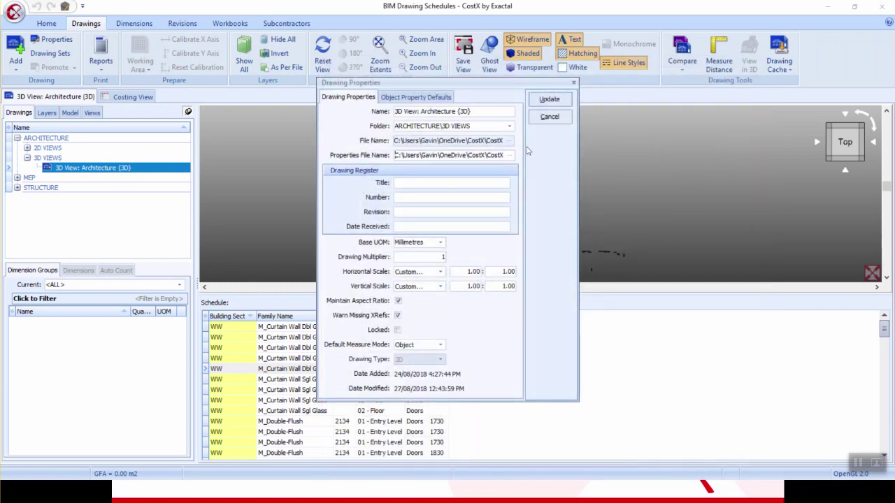
click(536, 108)
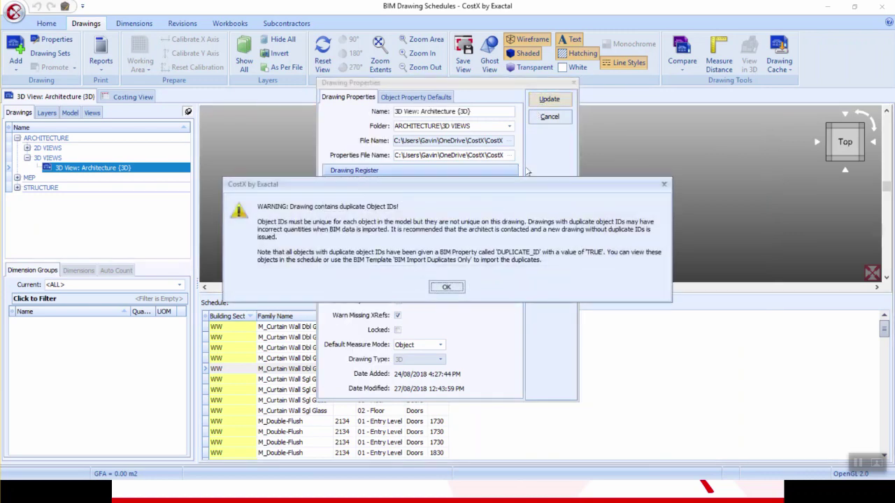
click(451, 289)
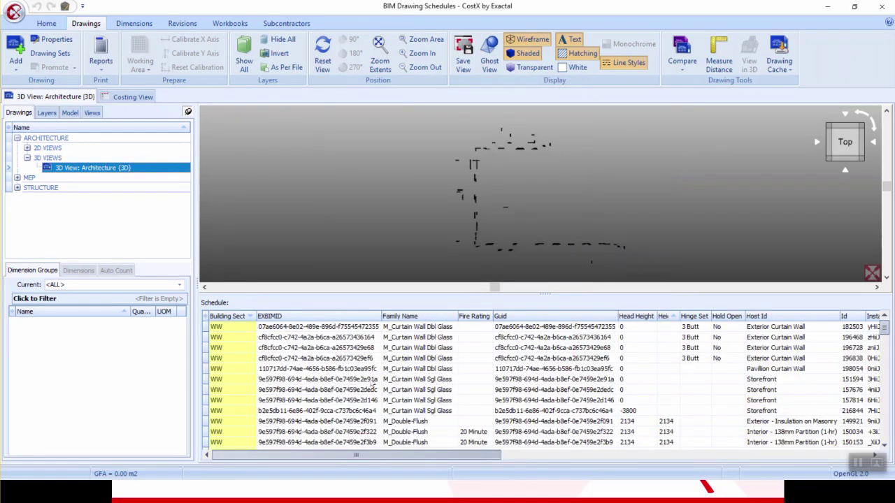
- Display the schedule for the Doors category and examine its Building Section values
click(70, 113)
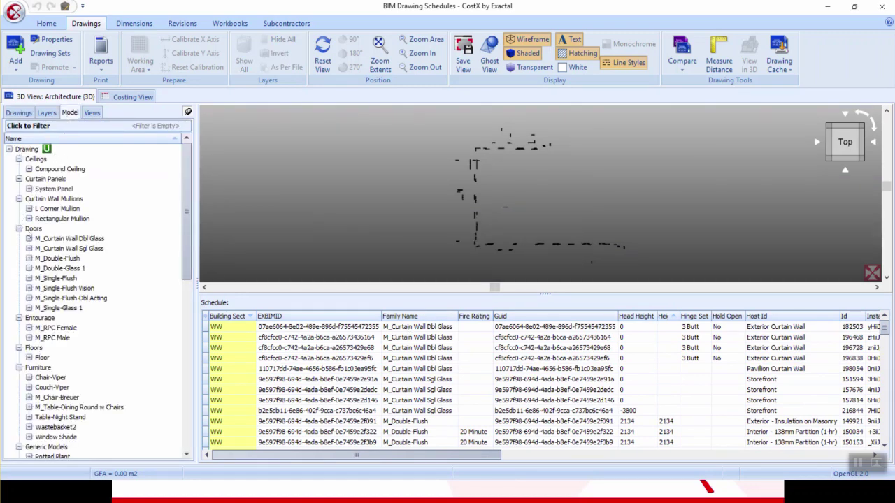
click(33, 231)
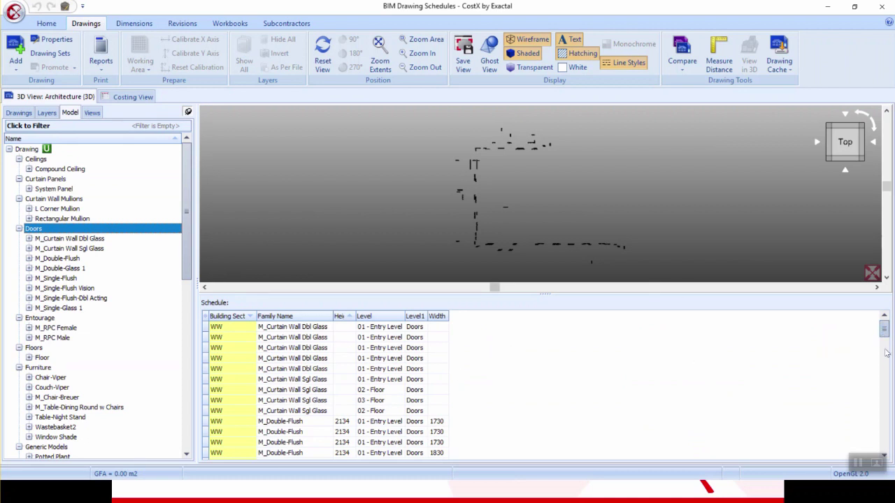
mouse_move(884, 331)
mouse_down()
mouse_move(884, 441)
mouse_move(884, 329)
mouse_up()
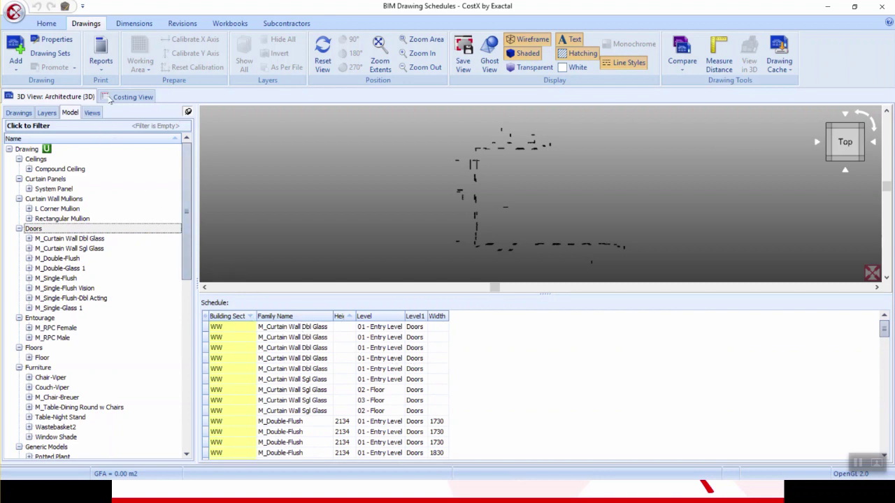
- In the Autodesk Architecture Design model map, assign Level to ZC1 and Building Section to ZC2 for the Doors category
click(129, 24)
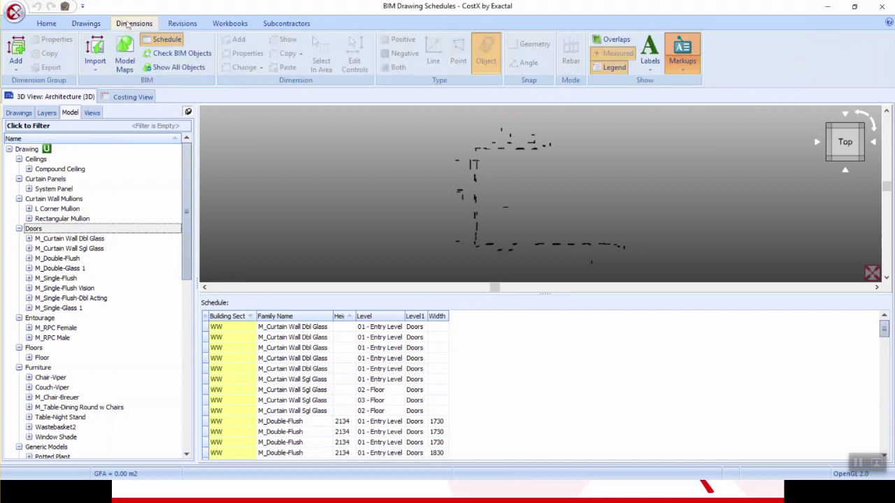
click(125, 60)
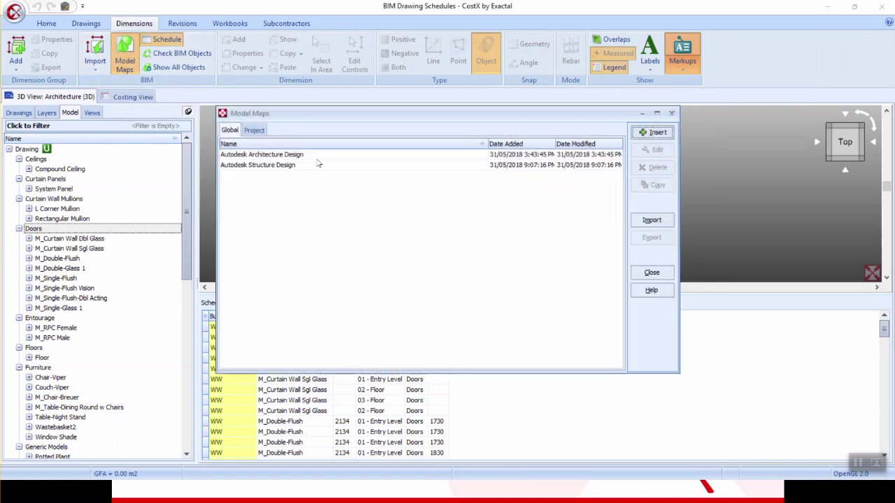
click(307, 155)
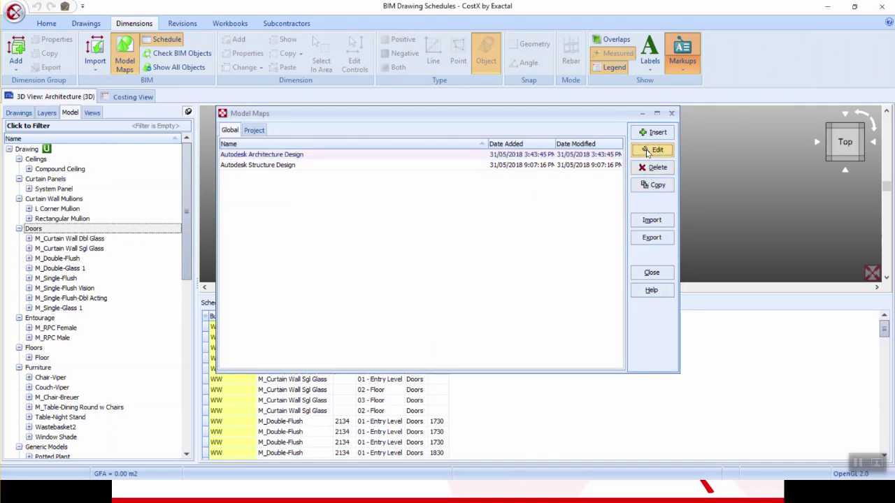
click(652, 272)
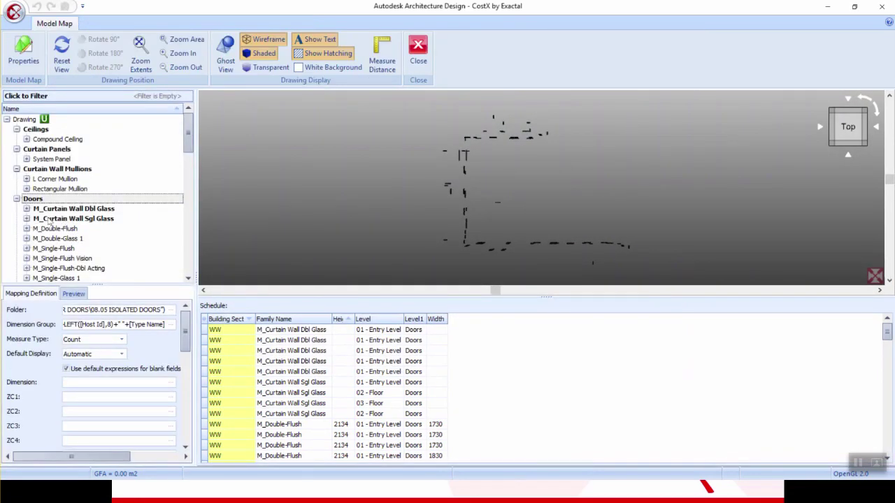
click(33, 201)
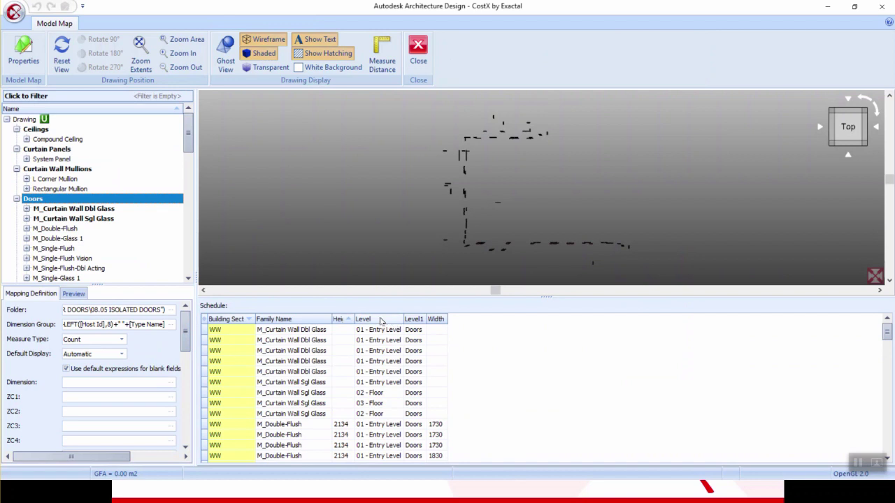
drag(383, 320, 82, 398)
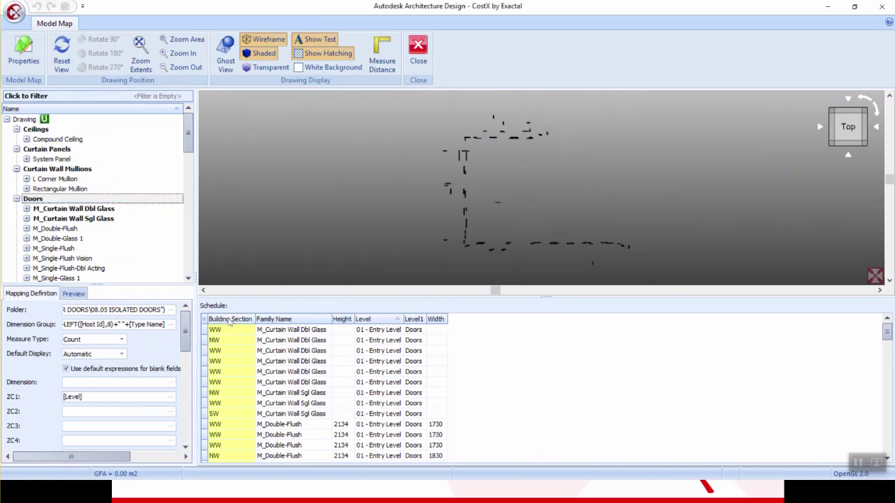
drag(232, 321, 79, 413)
click(419, 56)
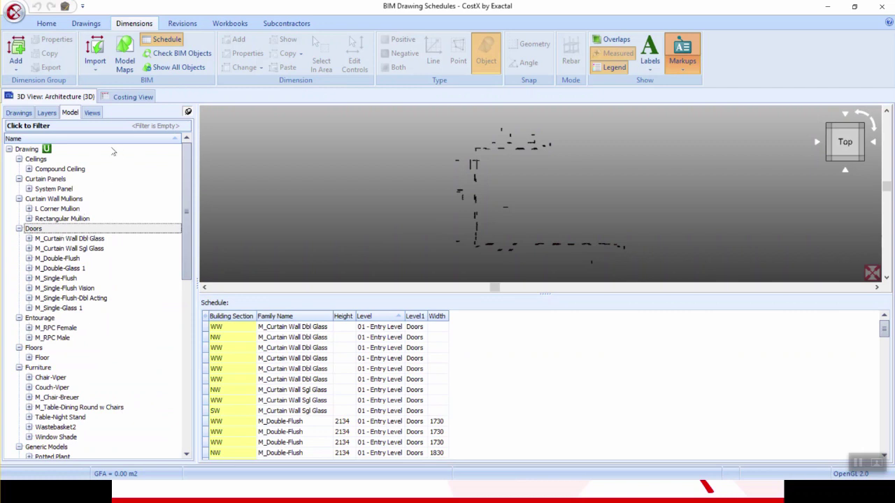
- Hide the schedule and import dimensions for the visible objects using the Autodesk Architecture Design model map
click(19, 113)
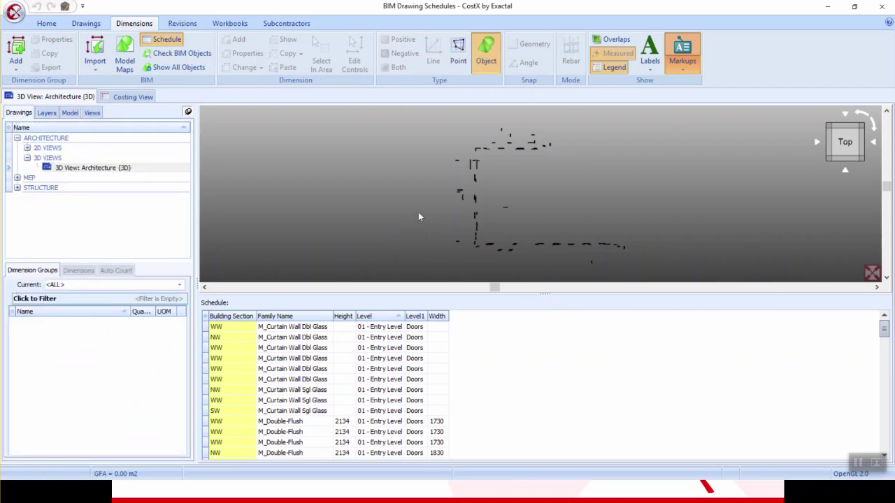
click(544, 295)
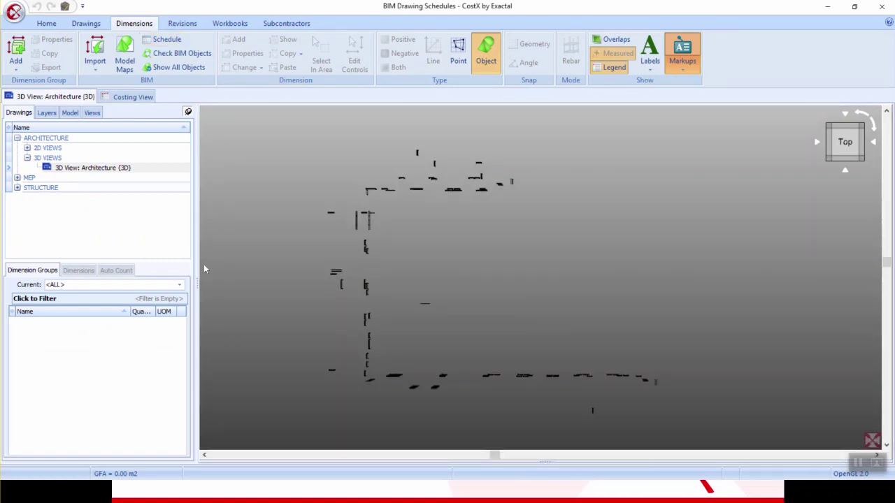
click(95, 54)
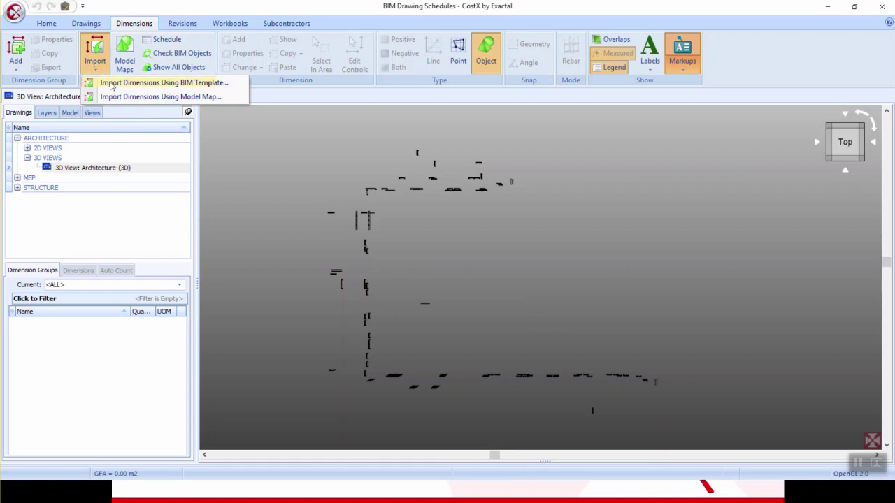
click(150, 98)
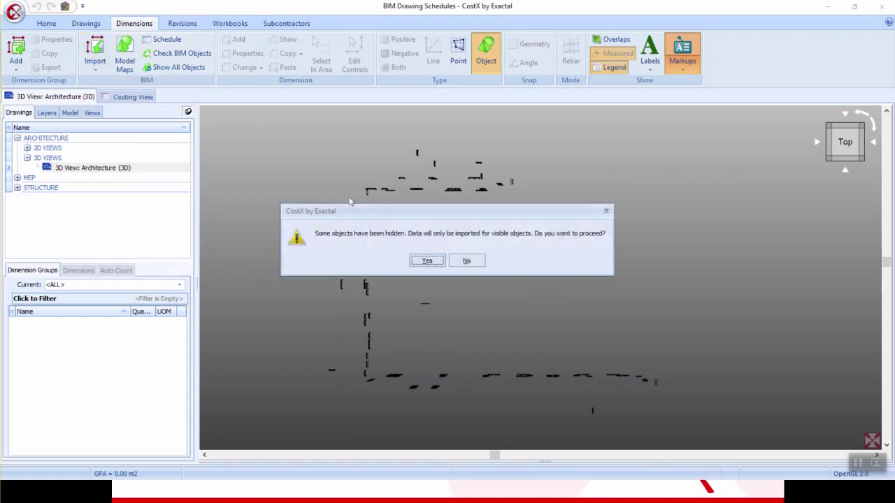
click(425, 260)
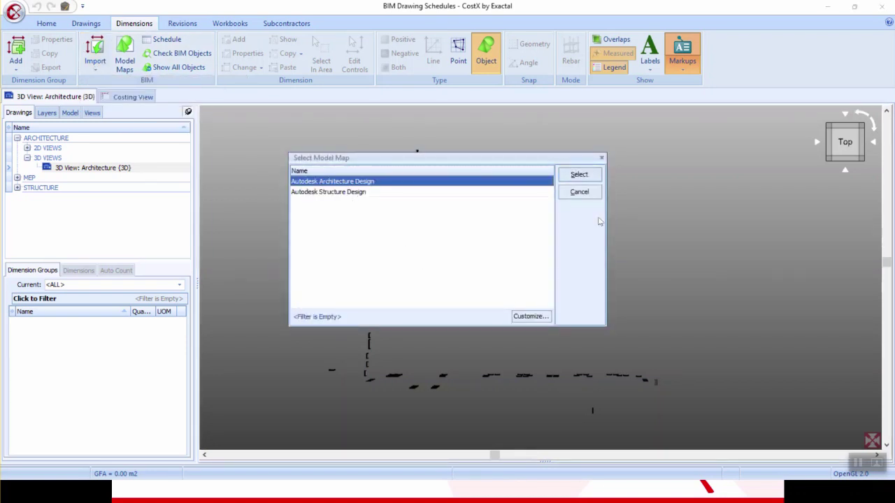
click(579, 174)
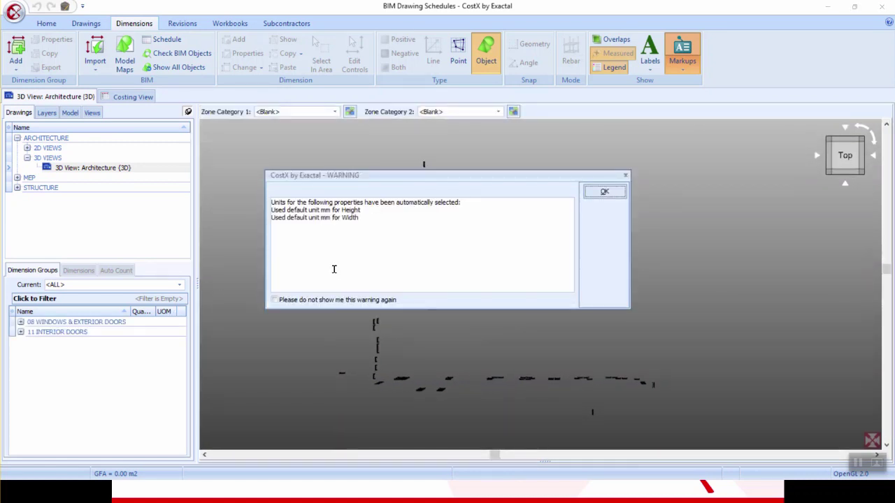
click(605, 193)
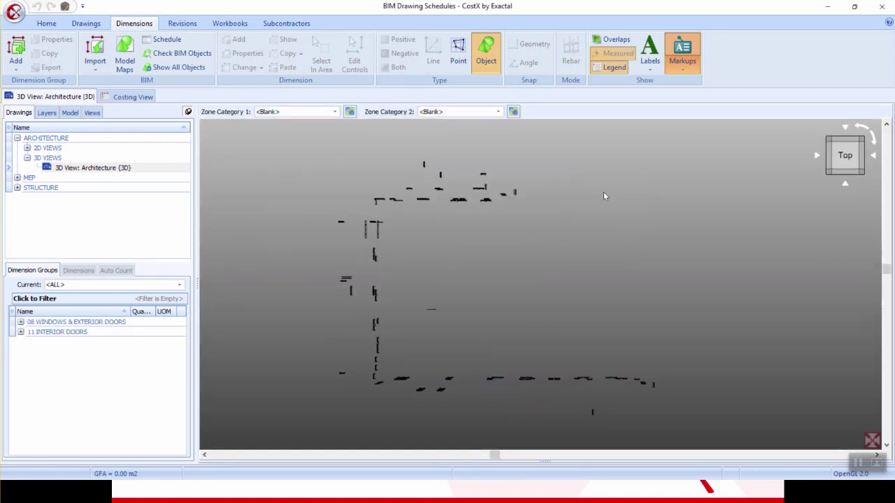
- Check the available zones in Zone Category 1 and Zone Category 2, leaving both set to <Blank>
click(330, 113)
click(280, 121)
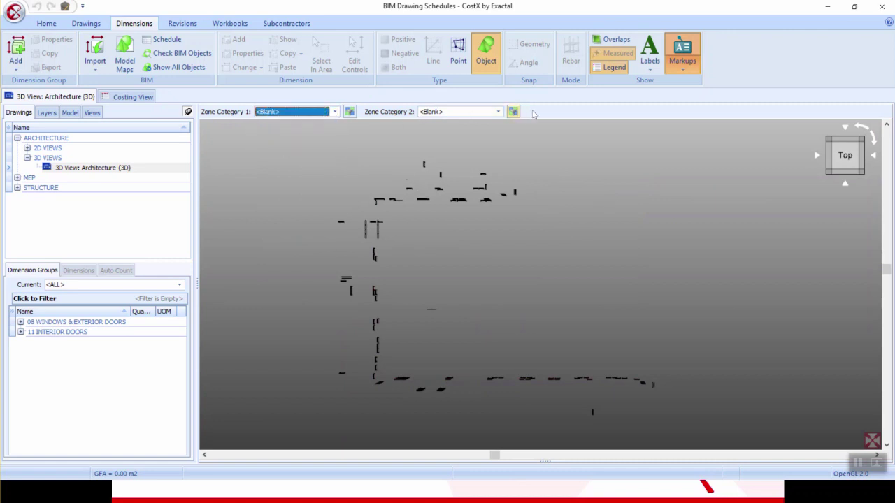
click(497, 111)
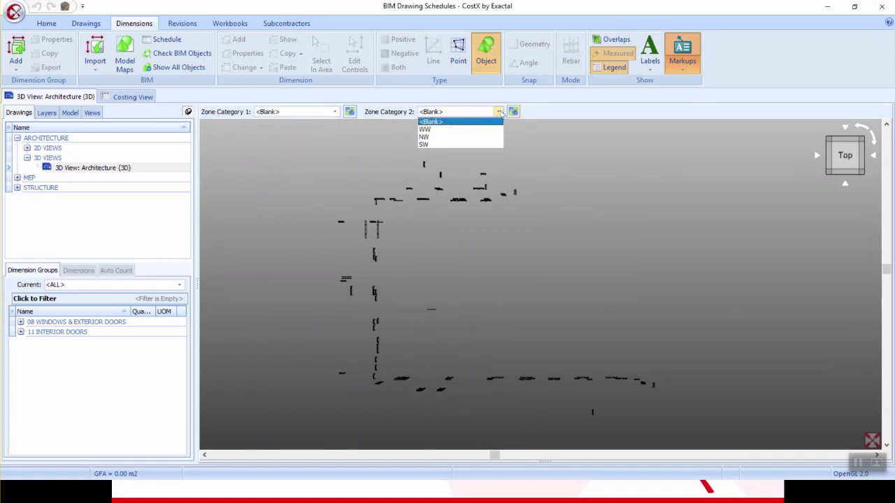
click(431, 122)
click(603, 125)
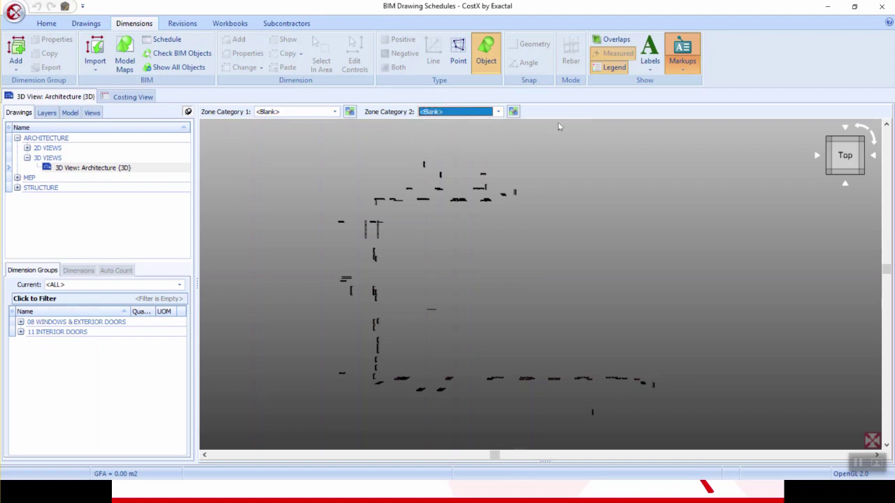
- Open the Elemental Estimate workbook in the costing view and recalculate it
click(124, 98)
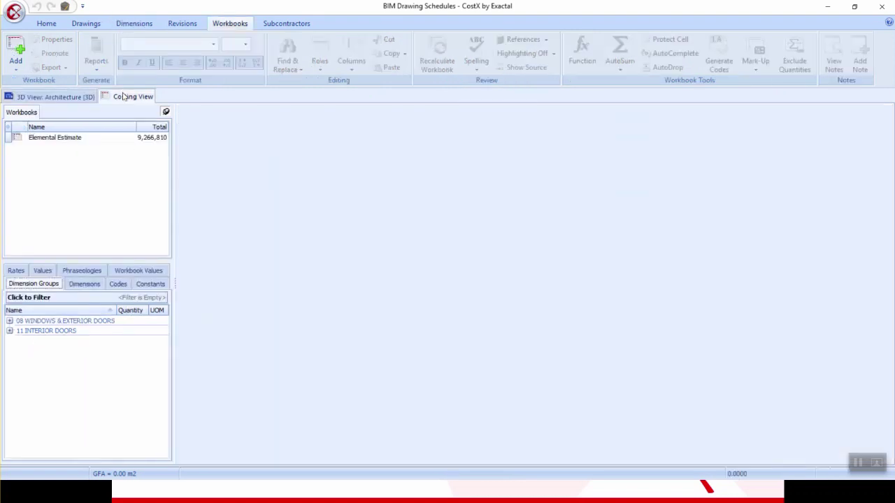
double_click(68, 138)
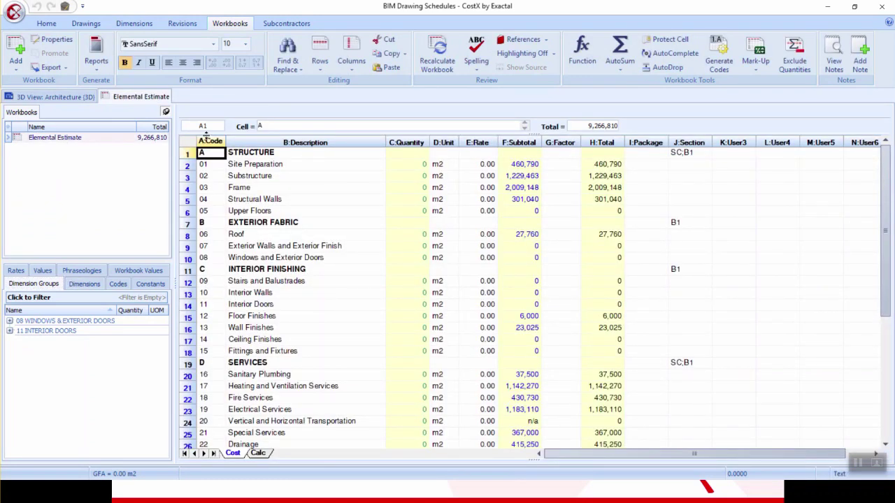
click(437, 56)
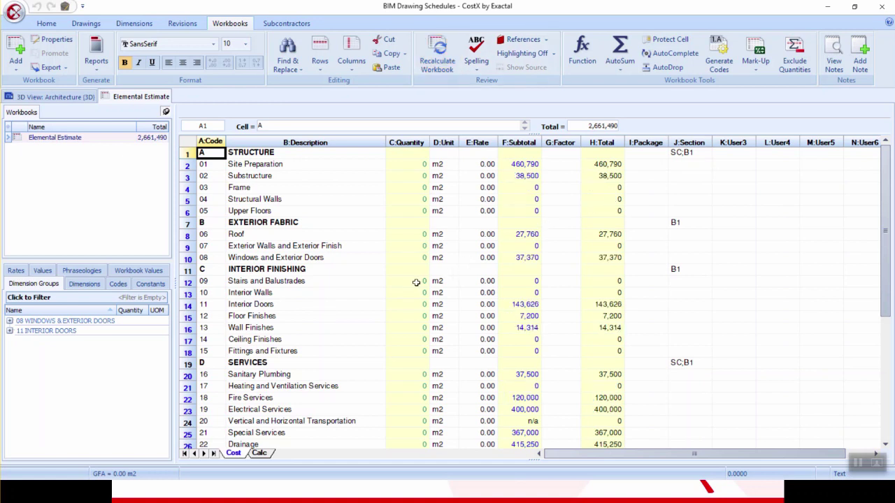
- Open the Interior Doors breakdown of the Elemental Estimate and check the quantity formula of the 915 x 2134mm single flush timber doorset
scroll(403, 292, down, 1)
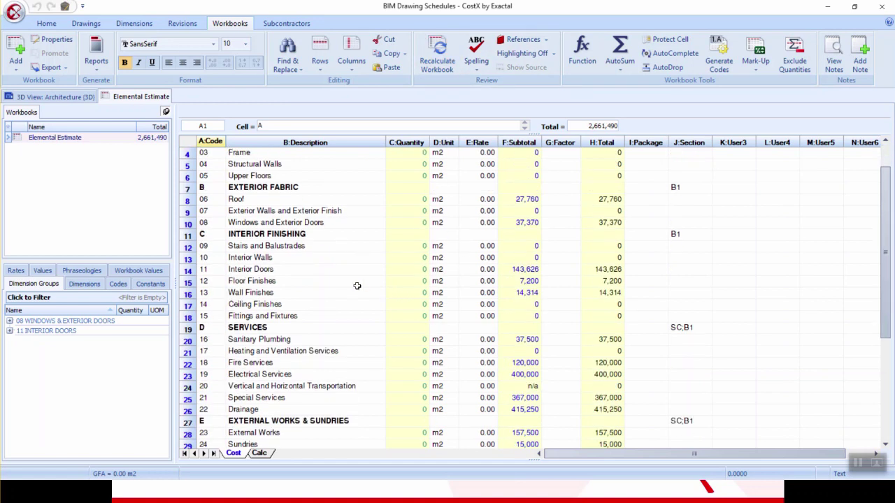
click(524, 269)
double_click(525, 269)
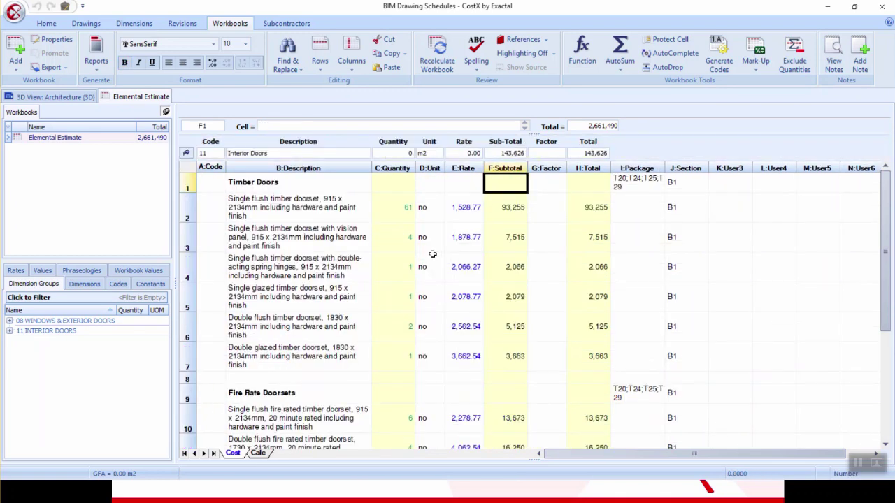
scroll(385, 251, down, 2)
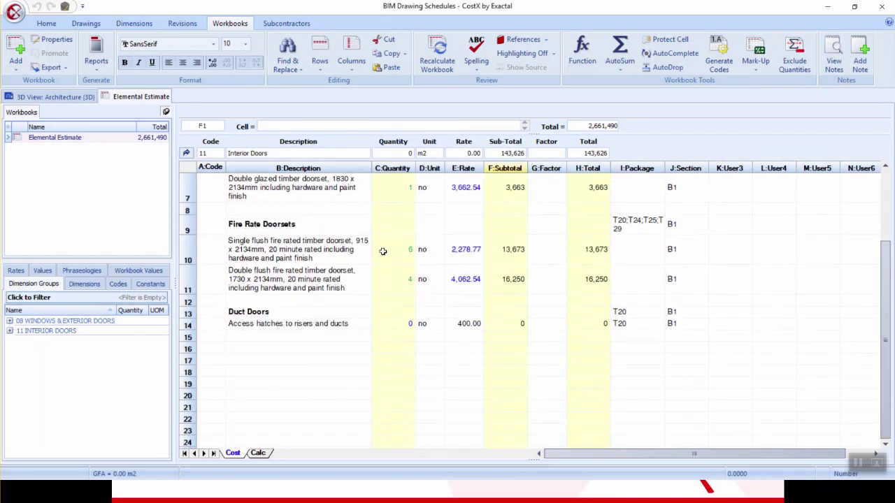
scroll(373, 252, up, 2)
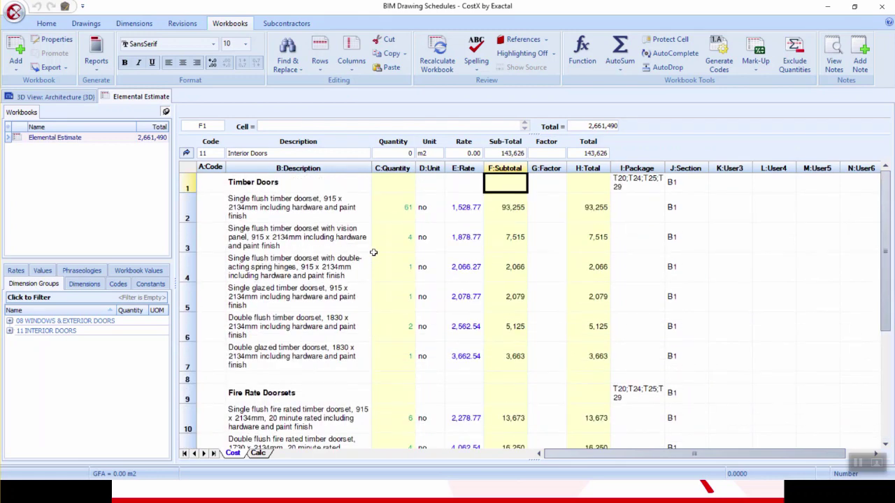
click(406, 211)
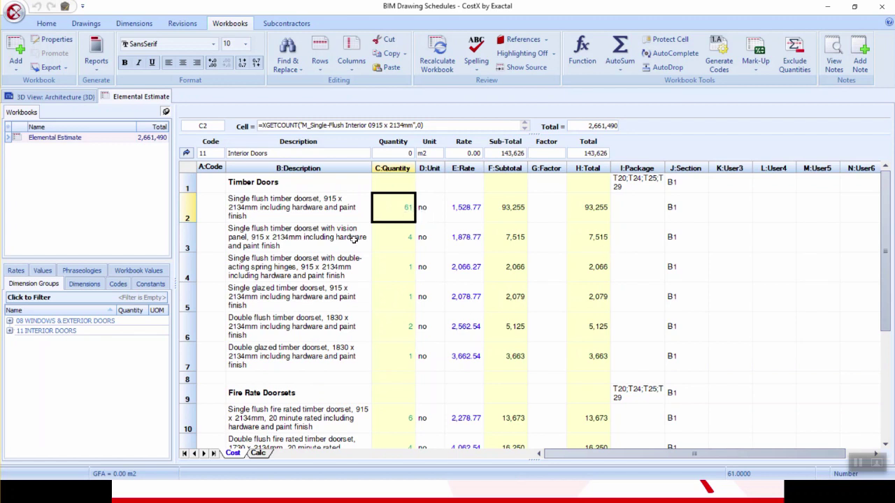
- Duplicate the 915 x 2134mm single flush timber doorset row directly below the original in the Interior Doors sheet
click(209, 235)
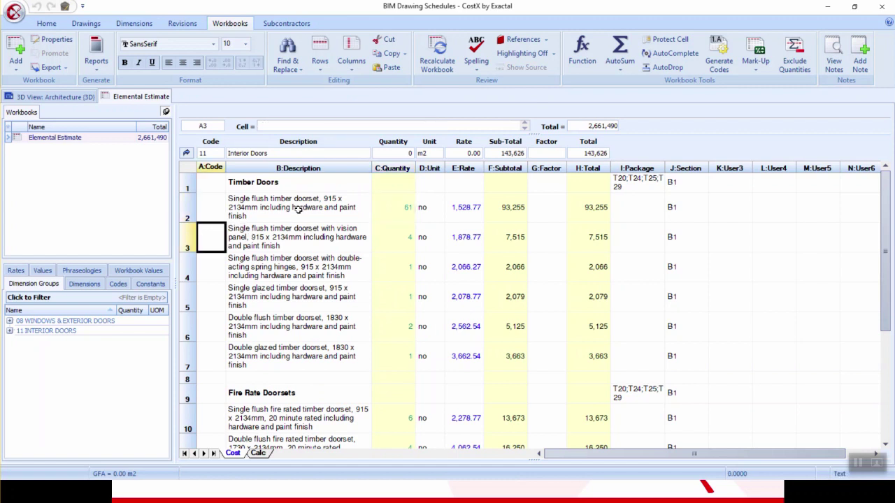
click(213, 204)
right_click(217, 206)
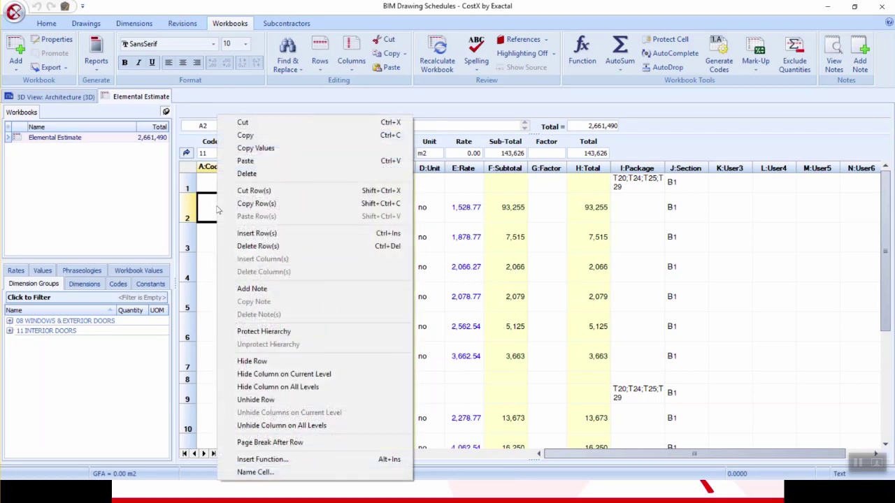
click(273, 204)
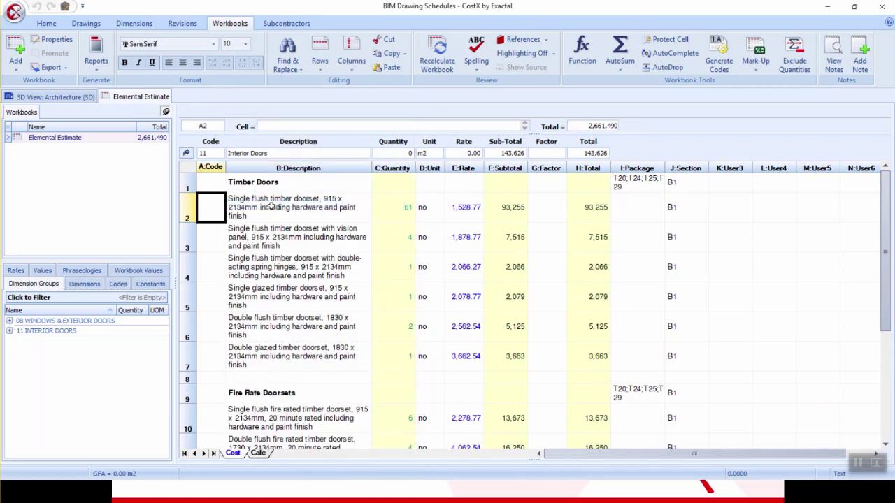
click(212, 238)
right_click(212, 240)
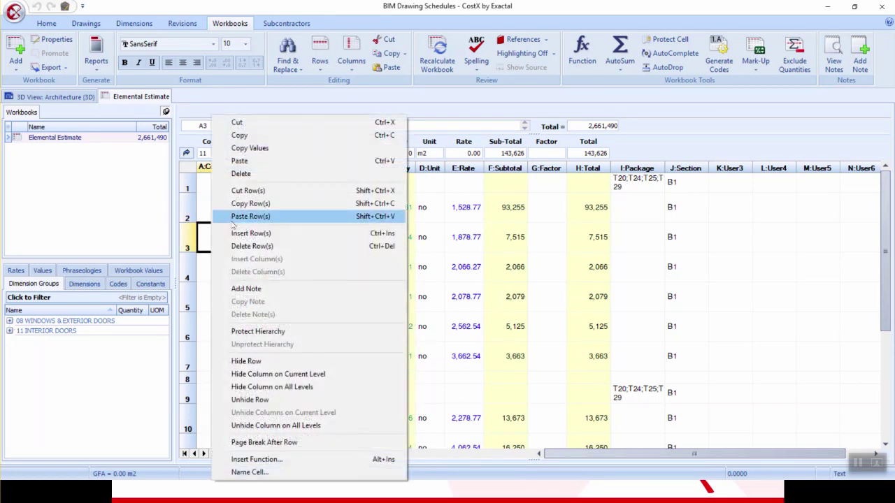
click(253, 218)
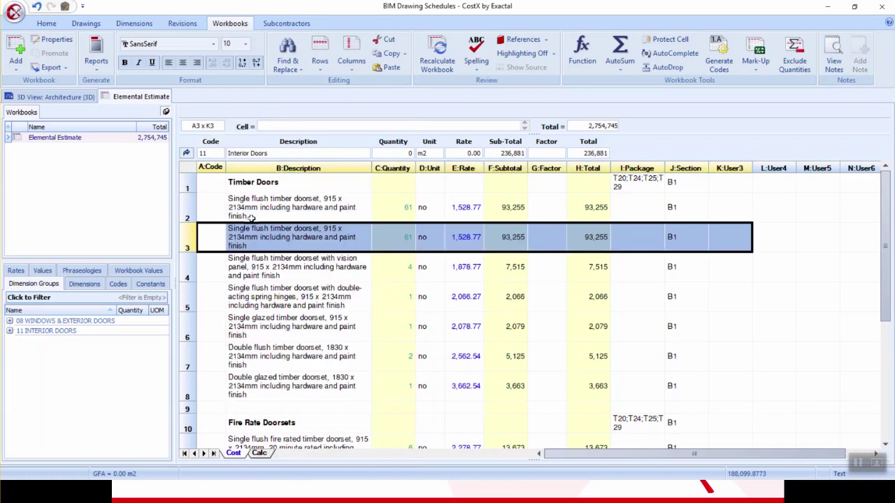
- Insert a blank row above the duplicated doorset and give it the bold description "Timber Doors North Wing Subtotal"
click(210, 235)
right_click(211, 235)
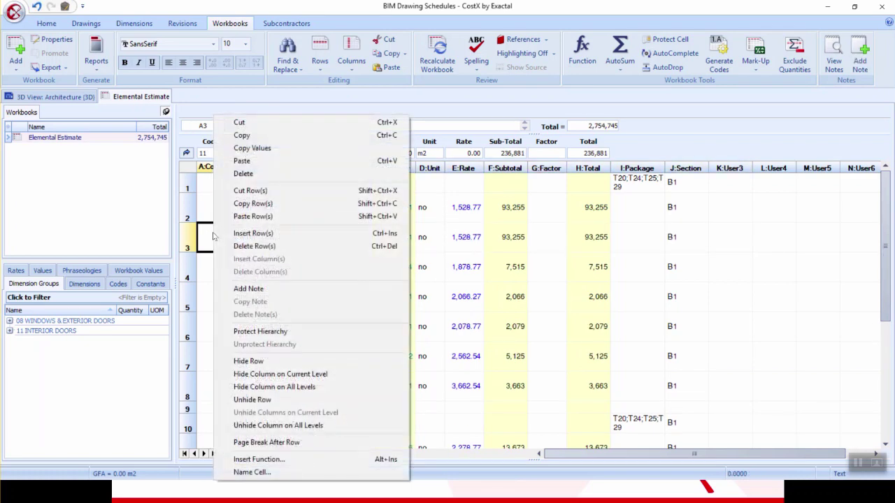
click(257, 233)
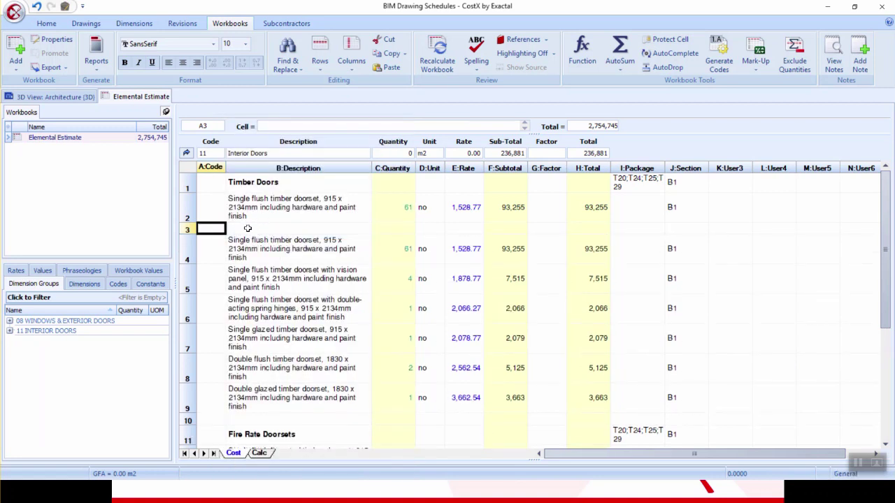
click(247, 229)
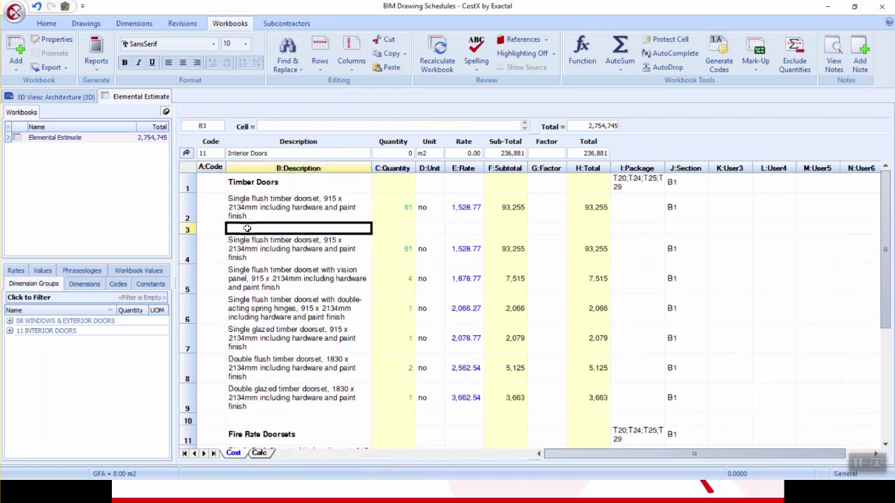
text(Timber Doors)
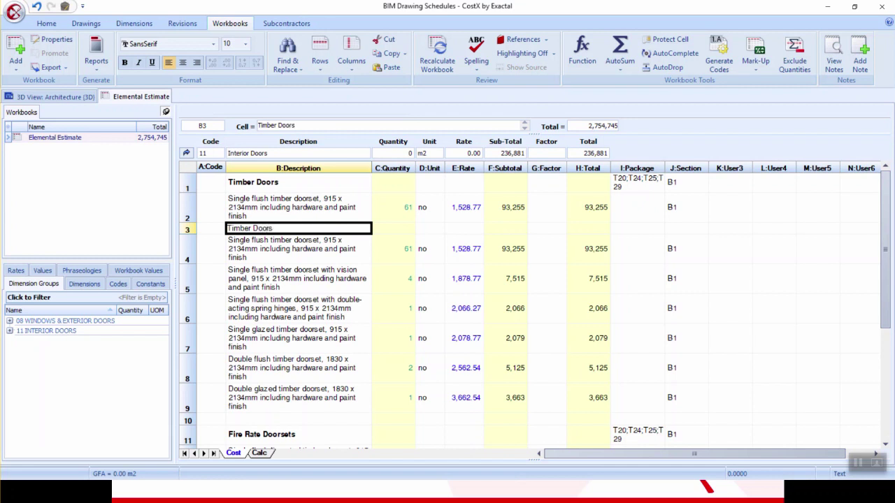
text( North Wing Subtotal)
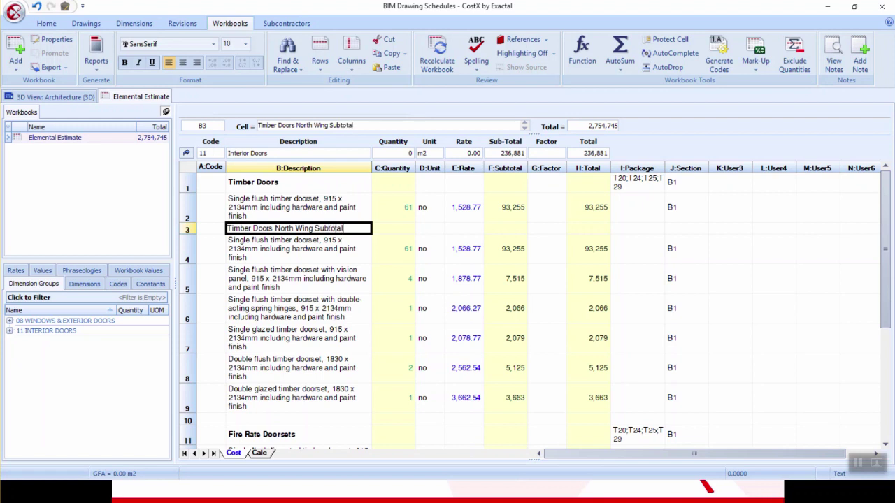
click(398, 251)
click(341, 230)
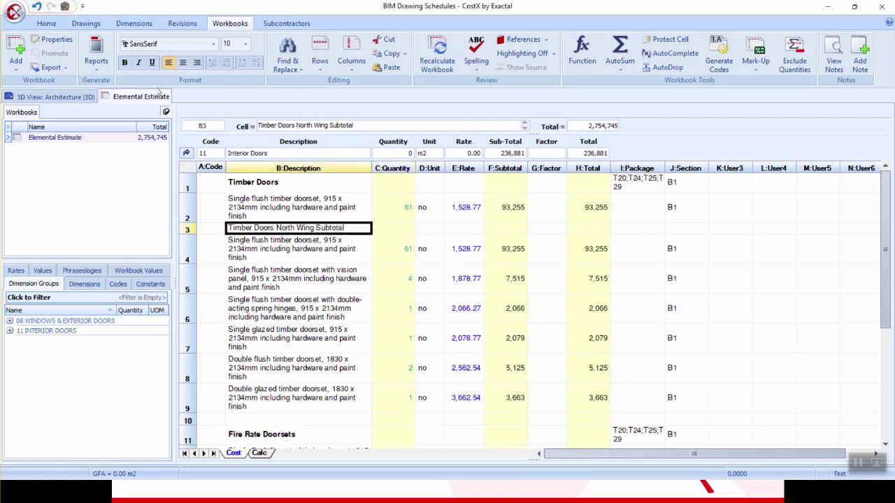
click(125, 62)
- Replace the duplicated doorset's total with "incl." and clear its quantity
click(580, 253)
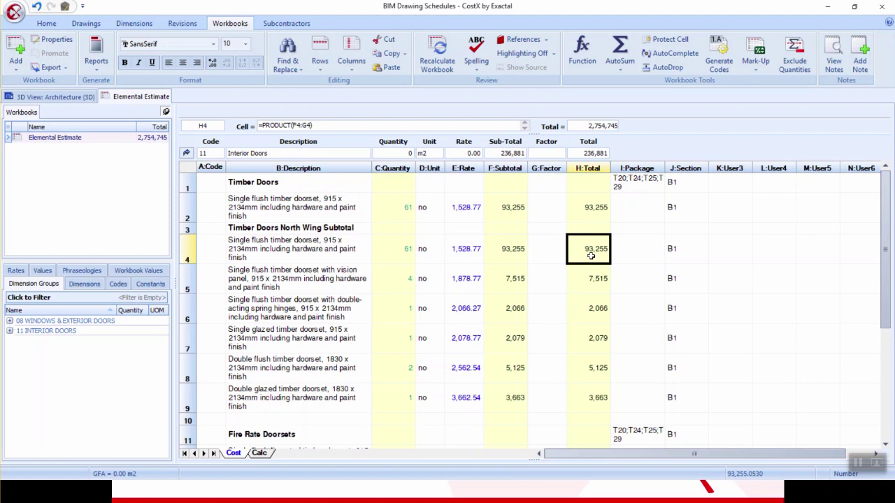
key(BackSpace)
text(incl.)
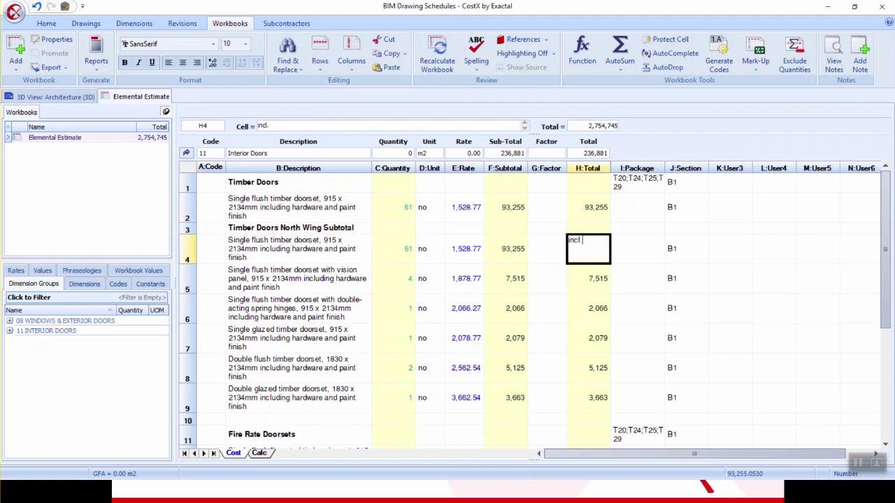
click(406, 252)
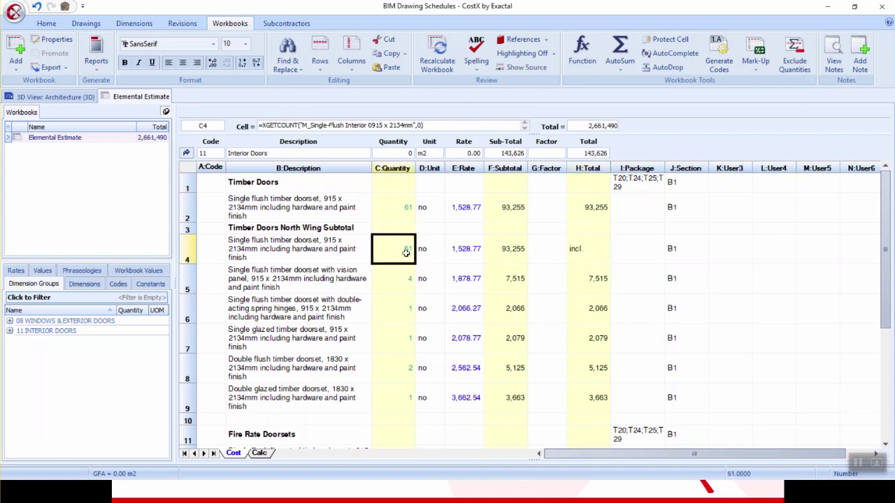
key(Delete)
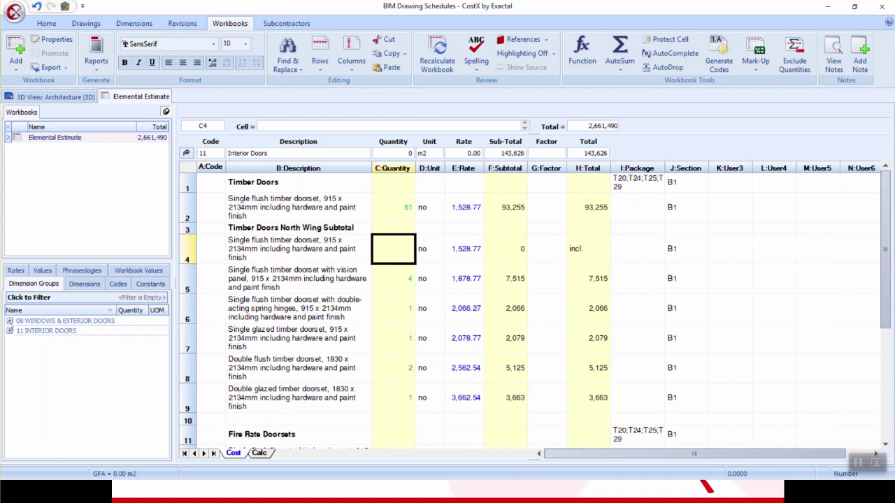
- Link the duplicated doorset's quantity to the M_Single-Flush Interior 0915 x 2134mm dimension group as a Count limited to ZC2 zone NW
click(10, 332)
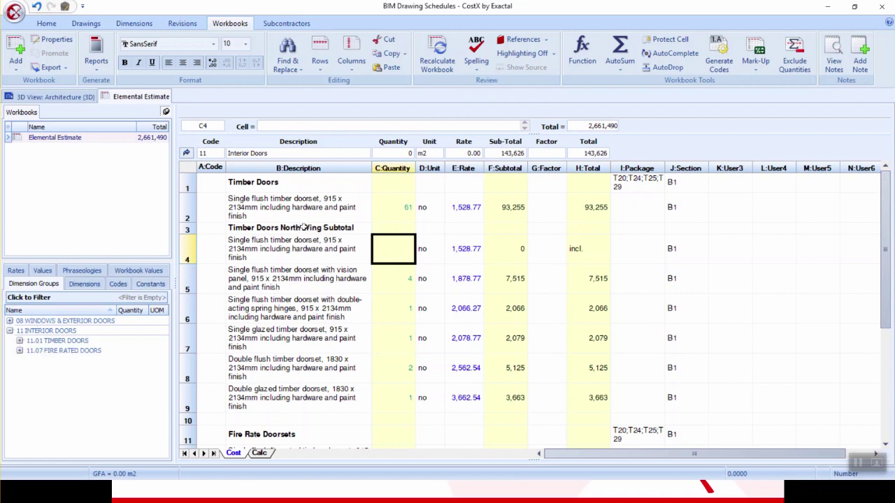
click(399, 212)
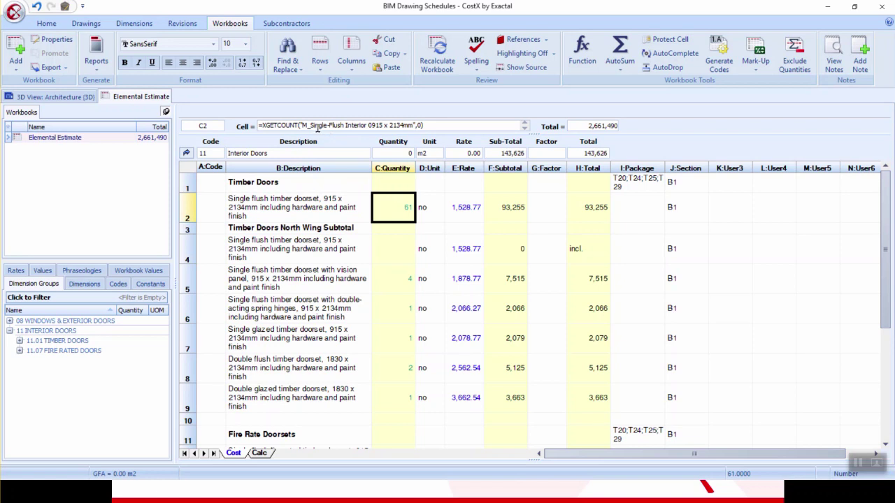
click(20, 341)
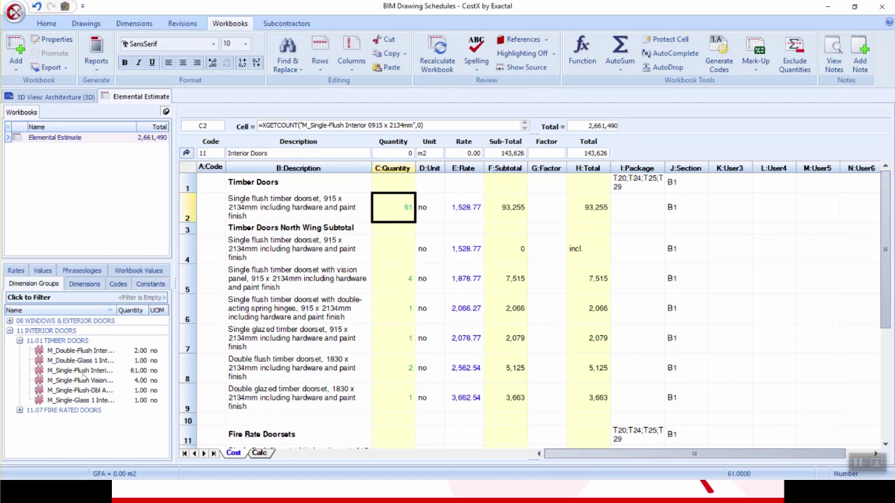
mouse_move(63, 374)
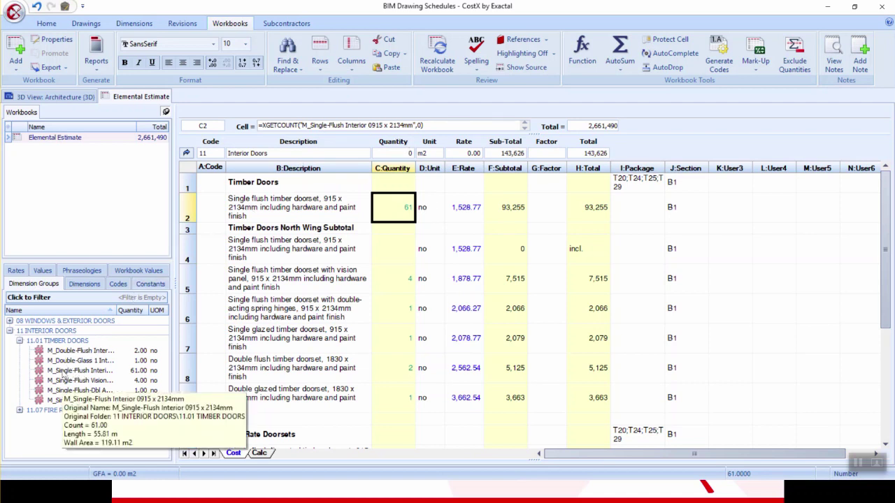
drag(63, 372, 387, 250)
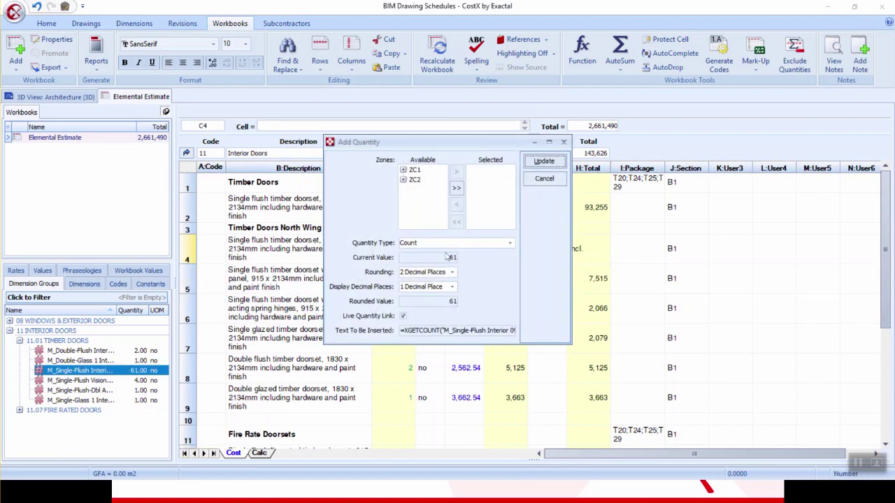
click(403, 180)
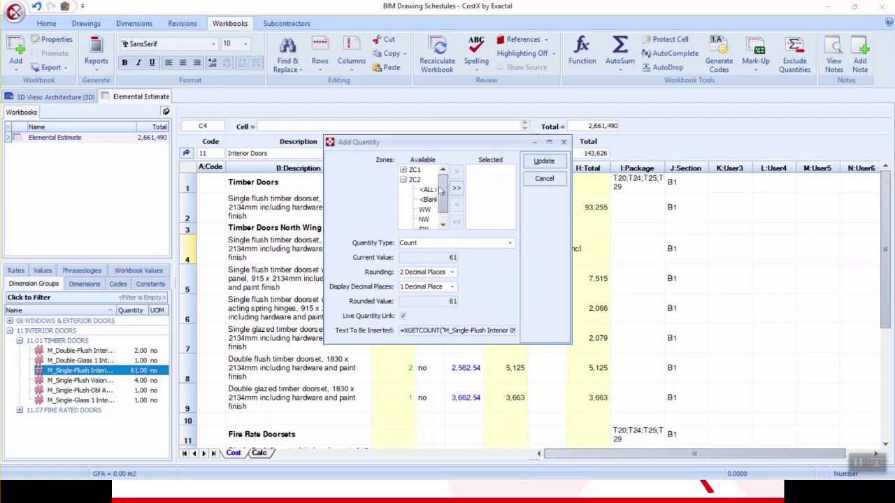
double_click(425, 220)
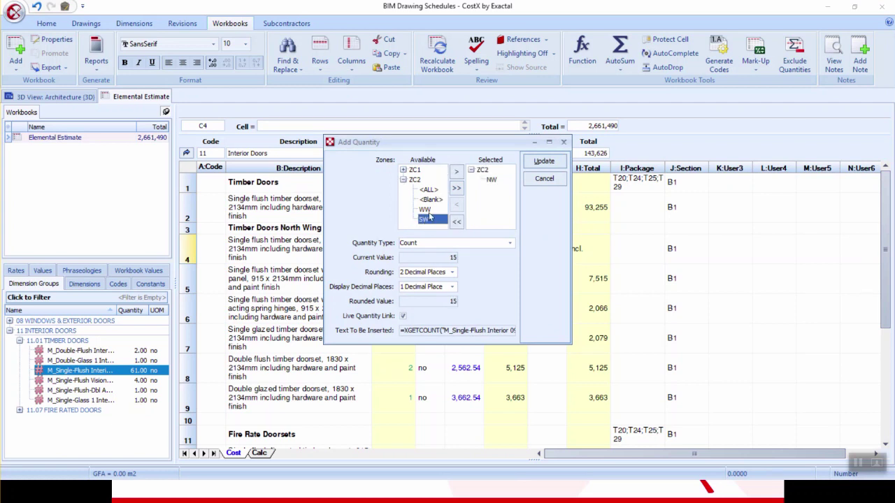
click(544, 162)
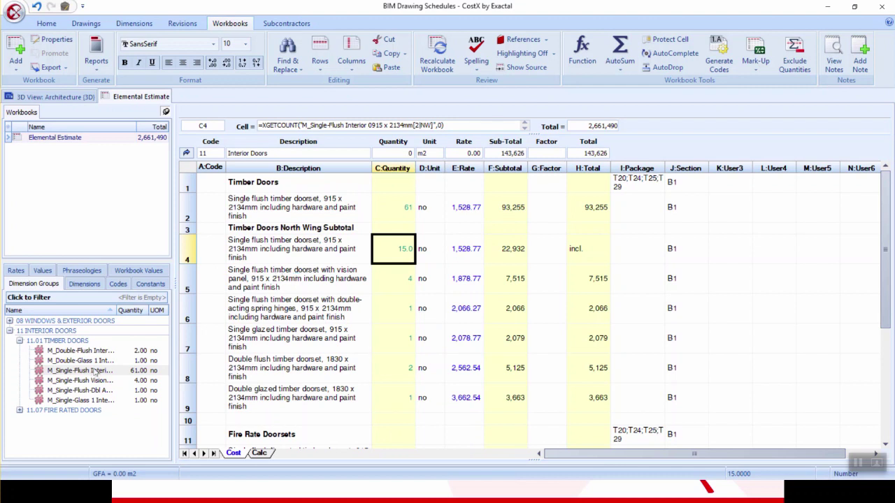
mouse_move(93, 373)
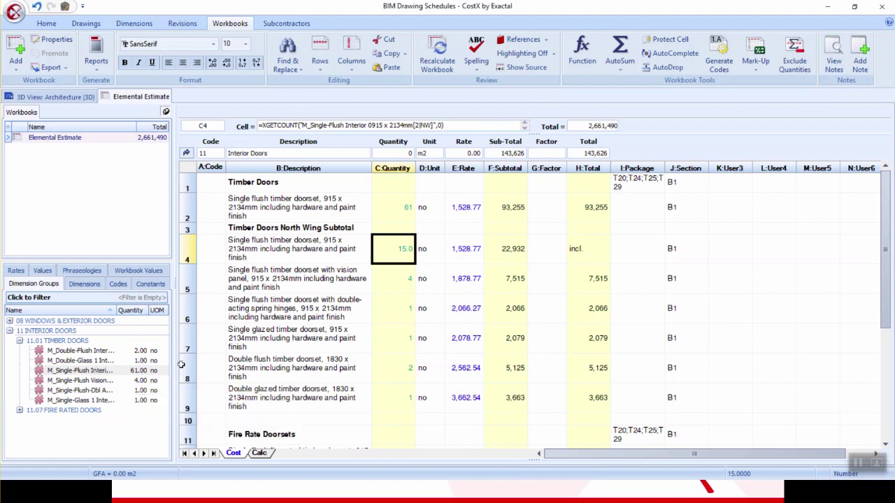